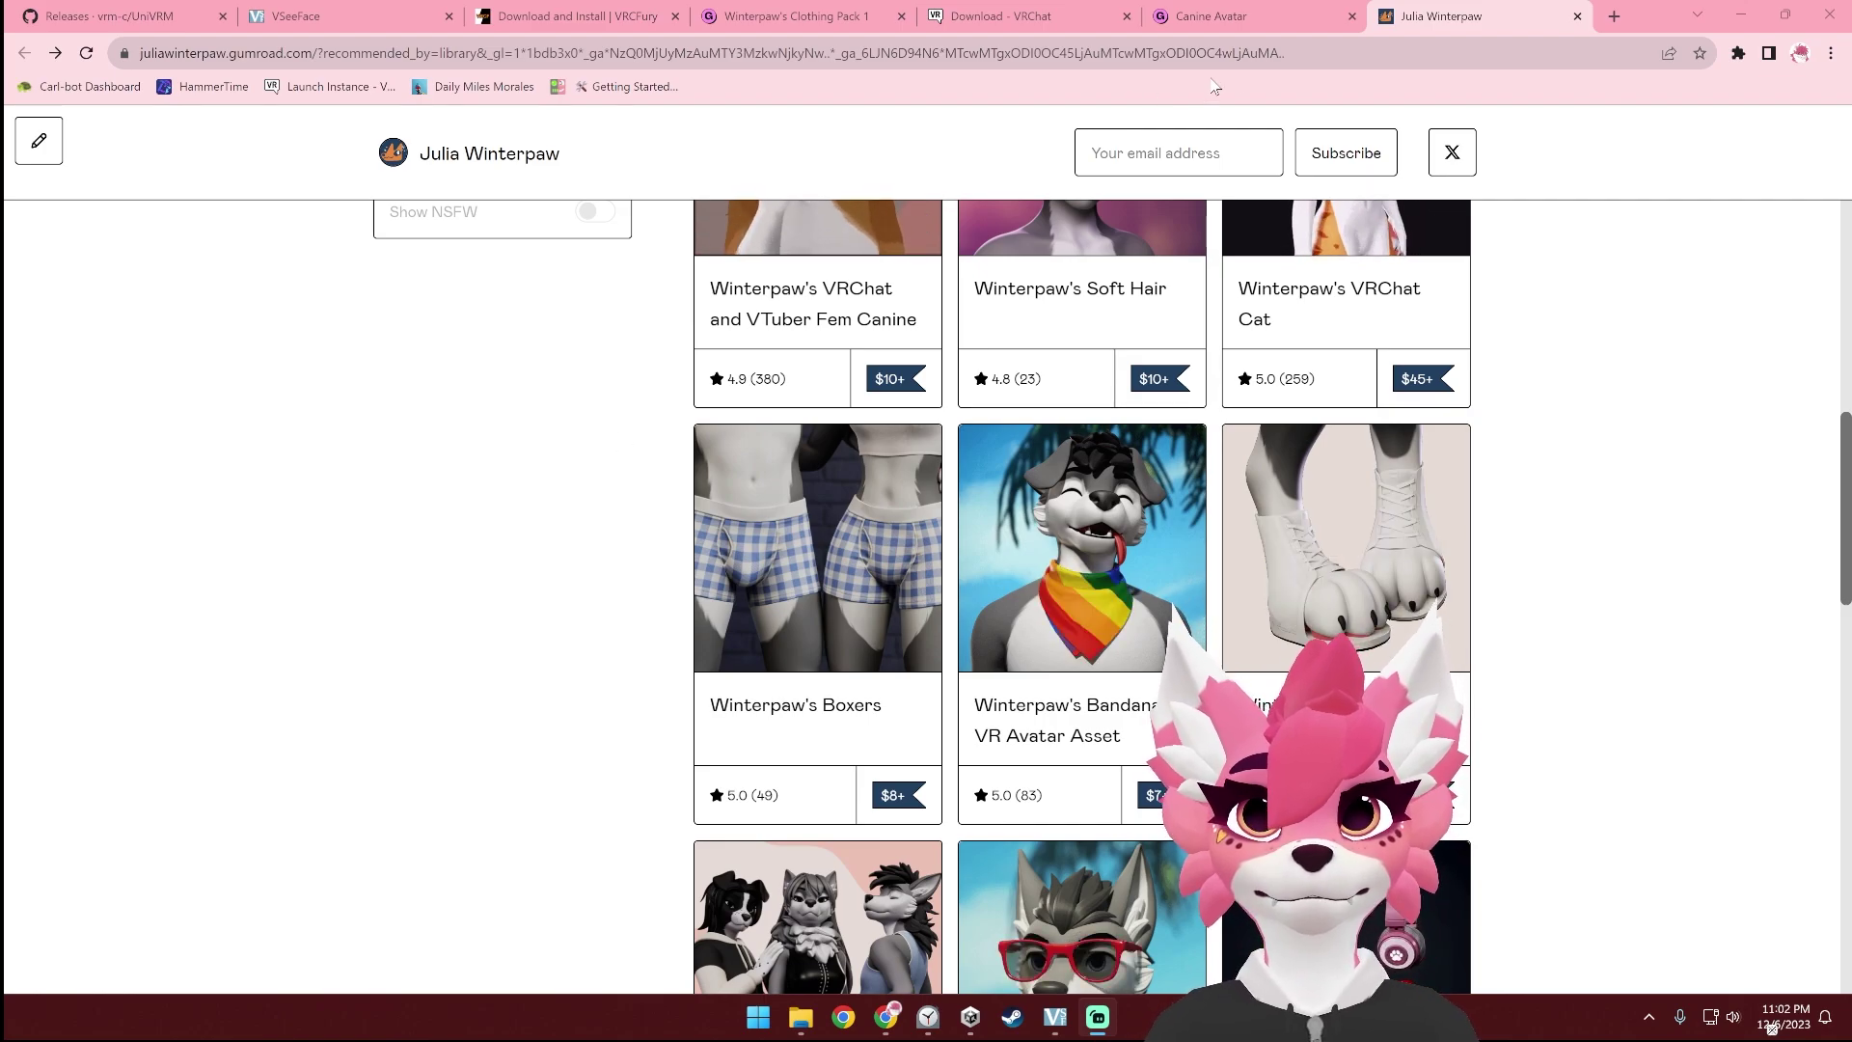
Step: Look over the download pages for the Masc Canine avatar, Clothing Pack 1, VRChat Creator Companion, VRCFury and VSeeFace
{"action": "left_click", "coordinate": [1264, 9]}
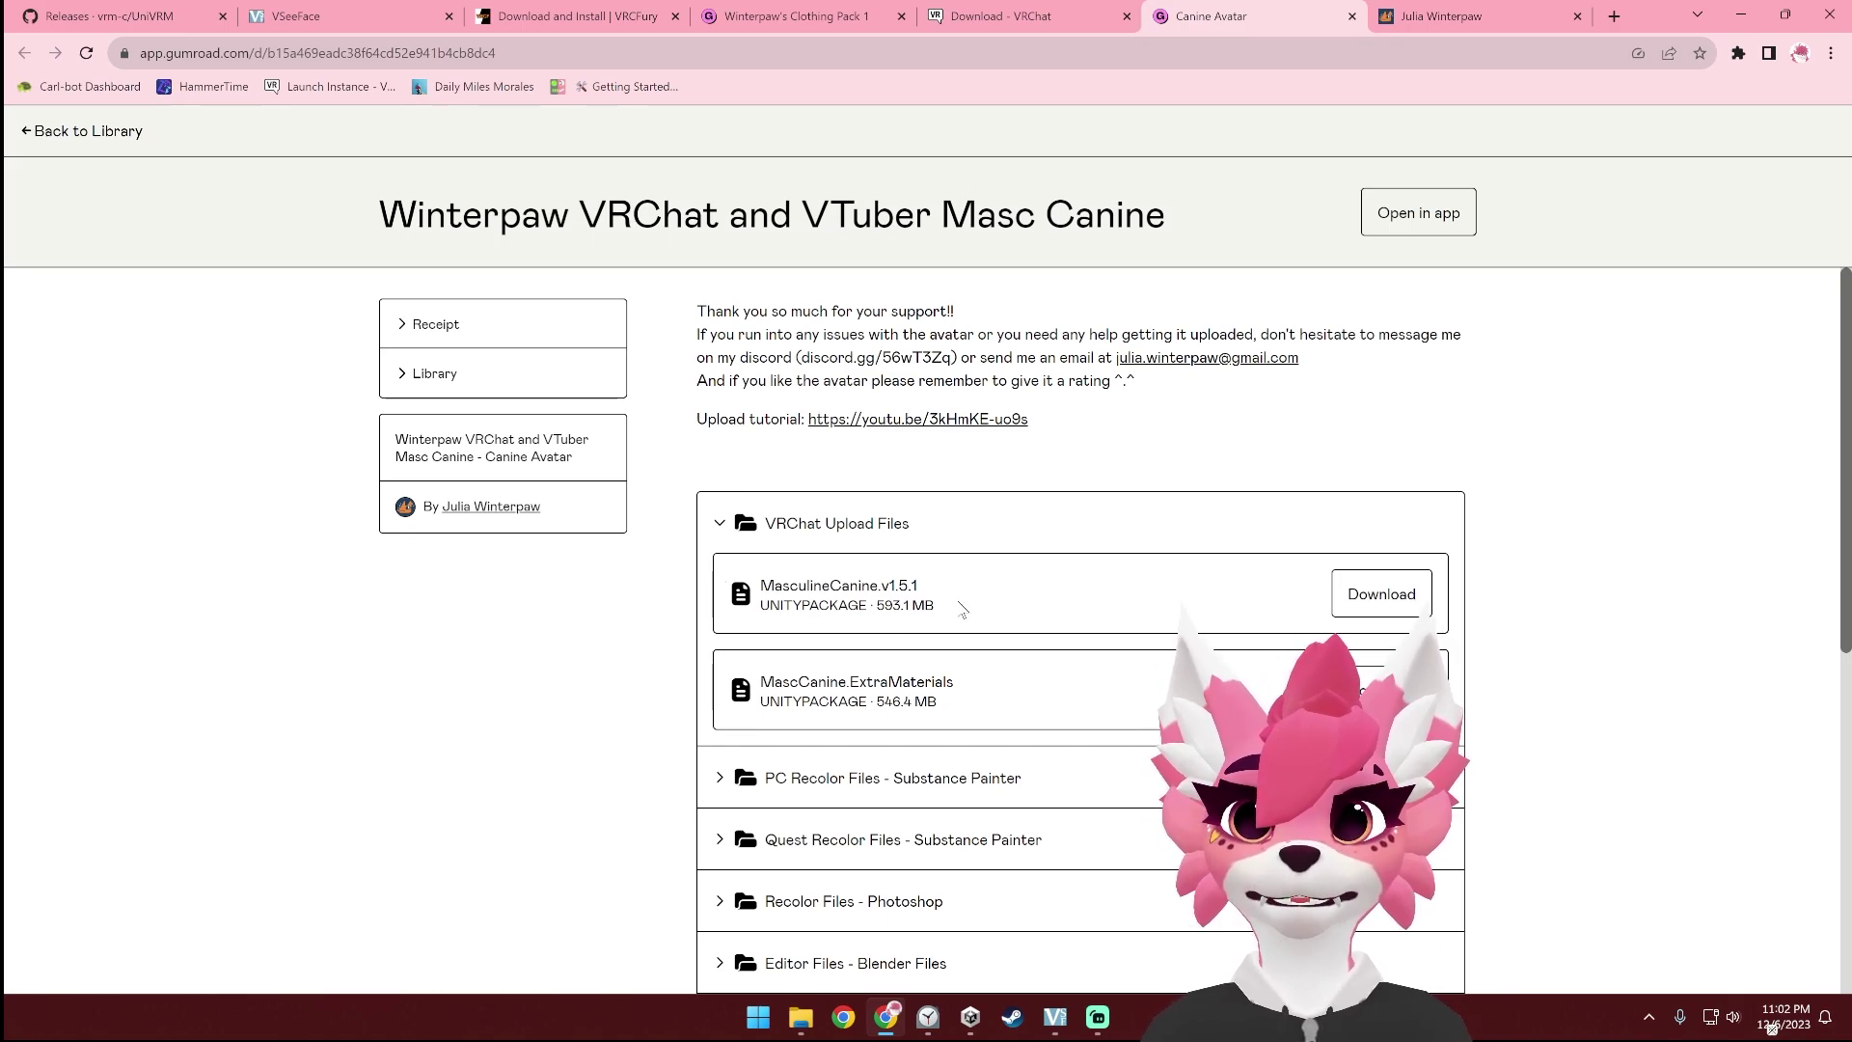
{"action": "left_click_drag", "start_coordinate": [840, 17], "coordinate": [995, 12]}
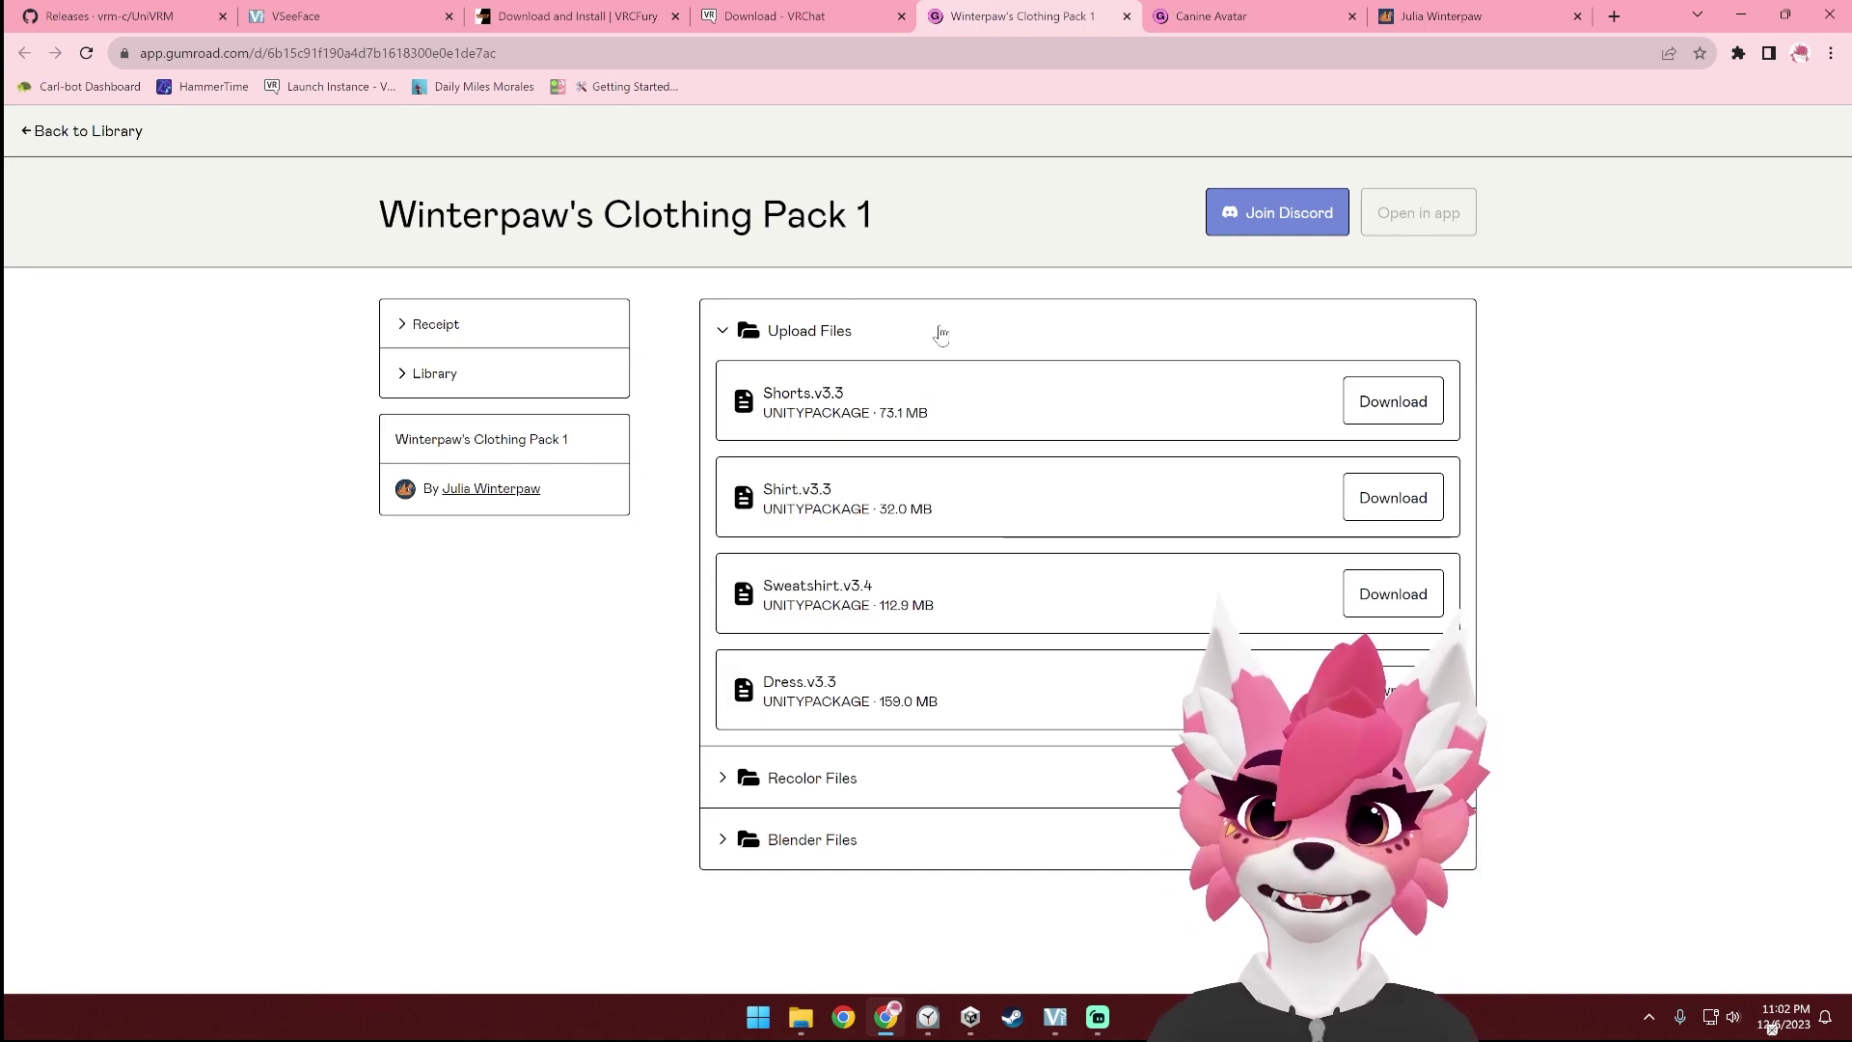
{"action": "left_click", "coordinate": [838, 8]}
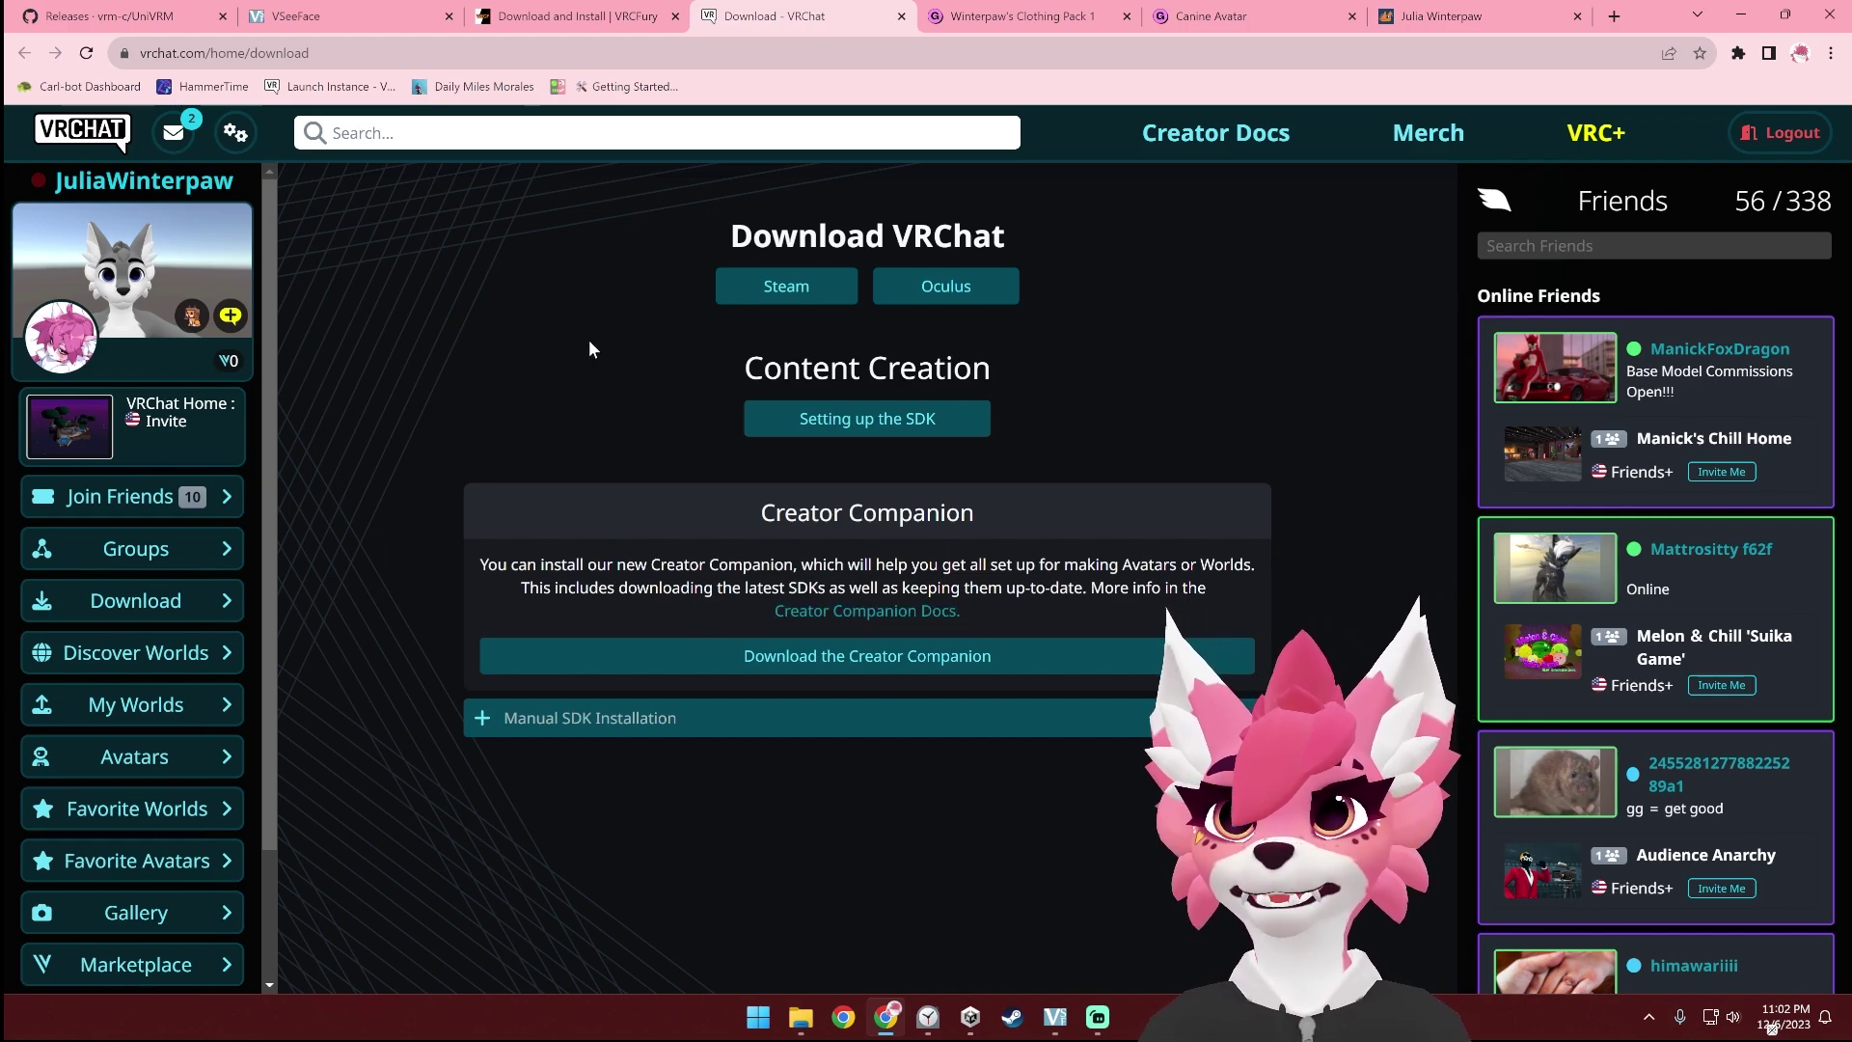
{"action": "left_click", "coordinate": [598, 19]}
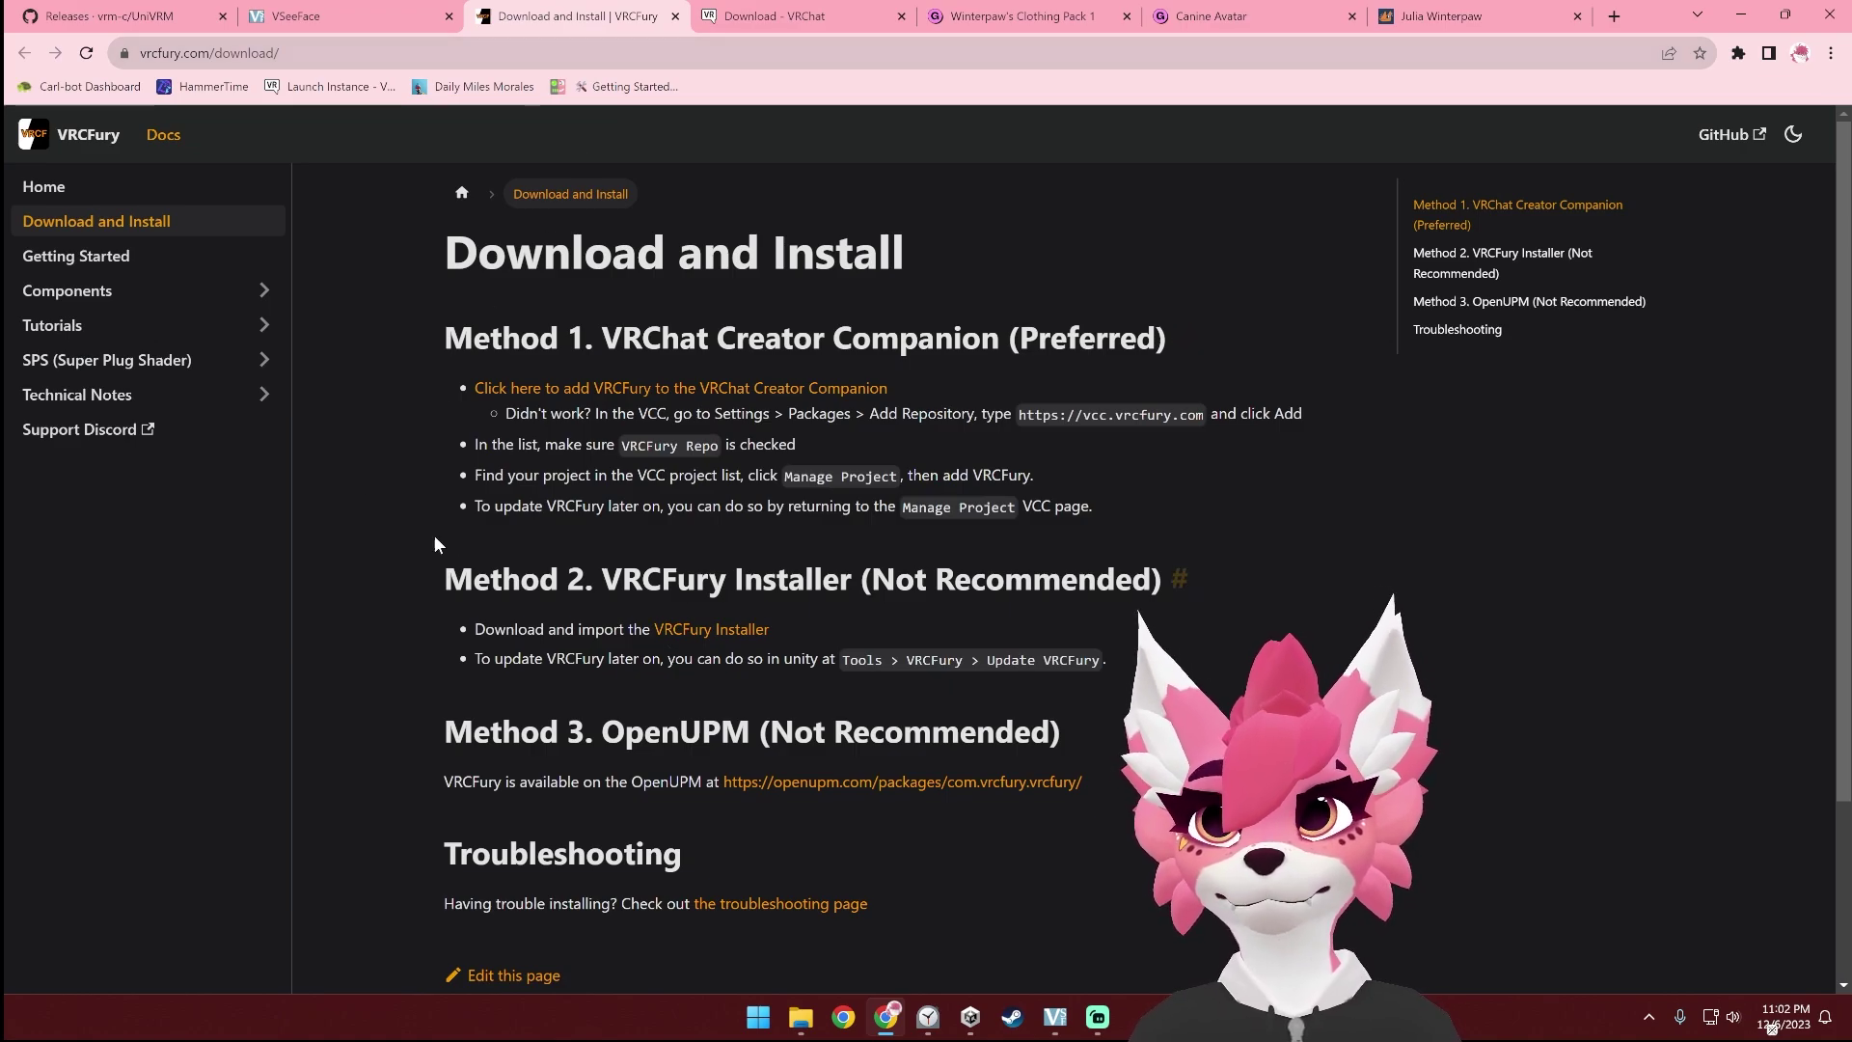
{"action": "left_click", "coordinate": [338, 24]}
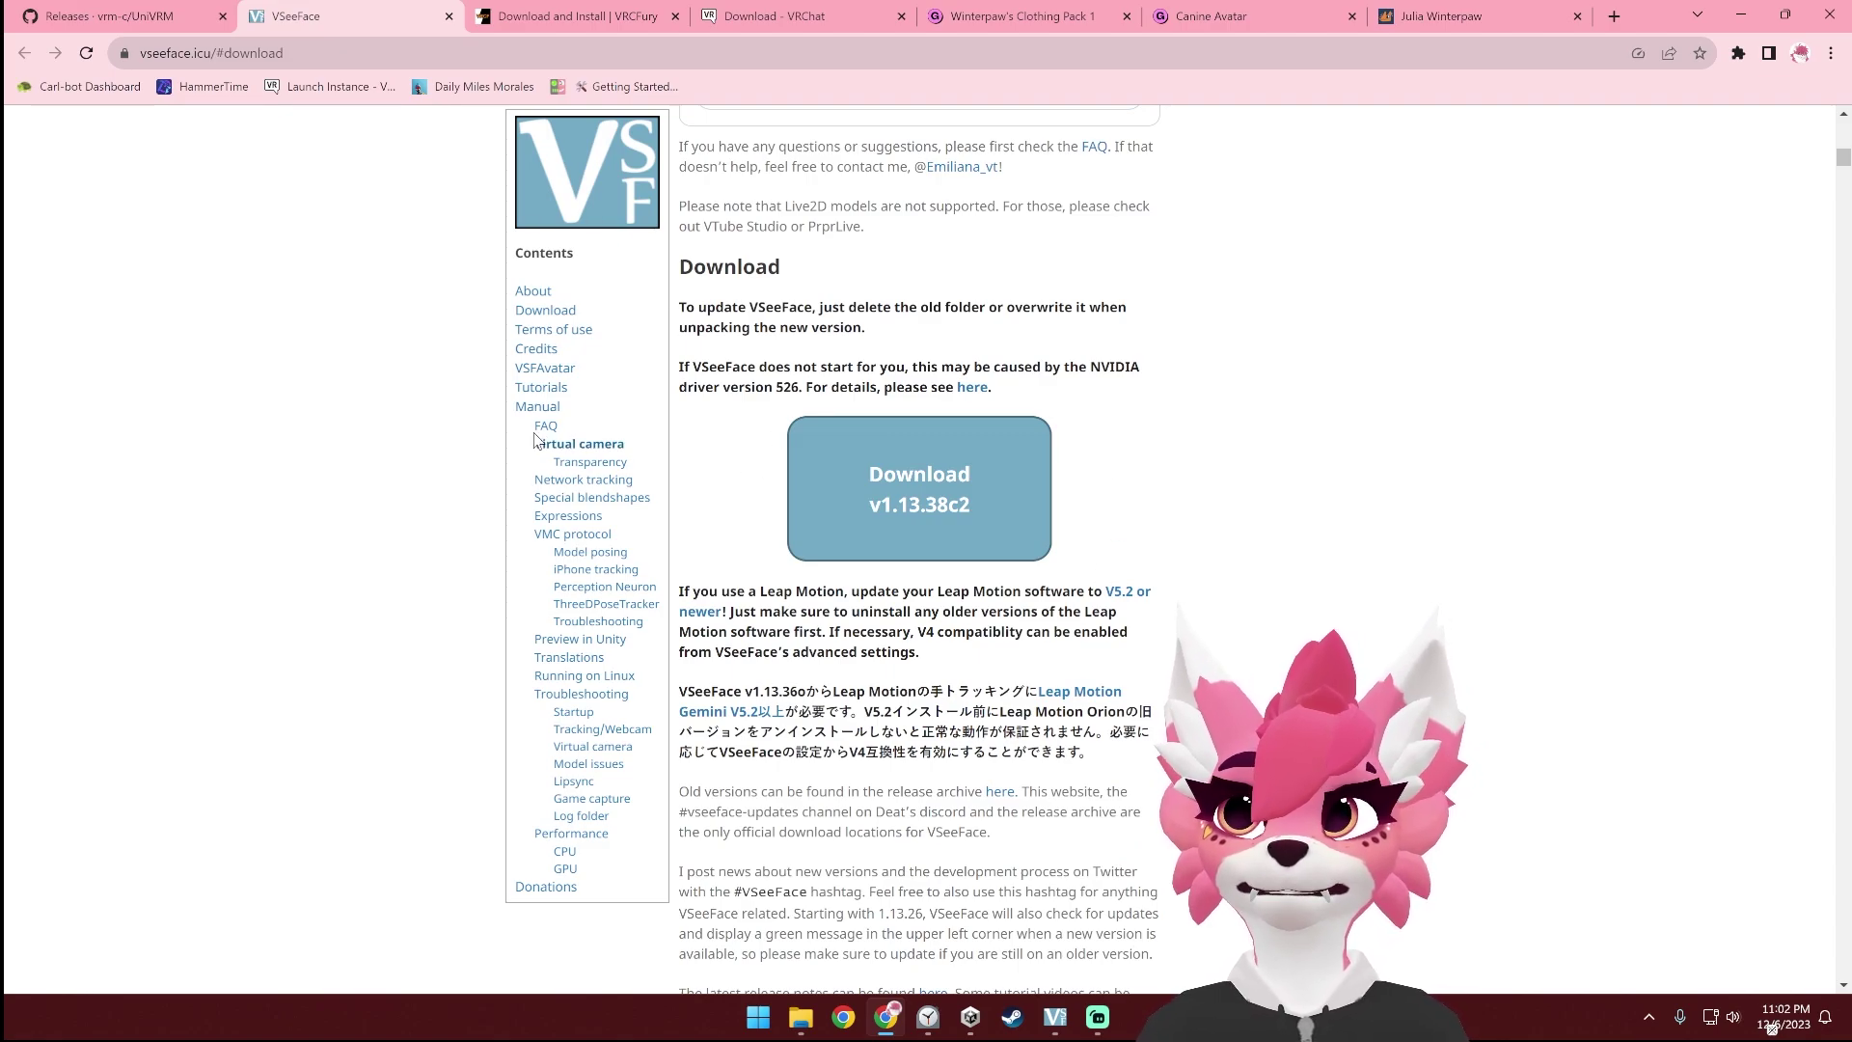
Step: Look through the UniVRM releases on GitHub for their VRM 0.x packages and downloadable assets
{"action": "left_click", "coordinate": [152, 21]}
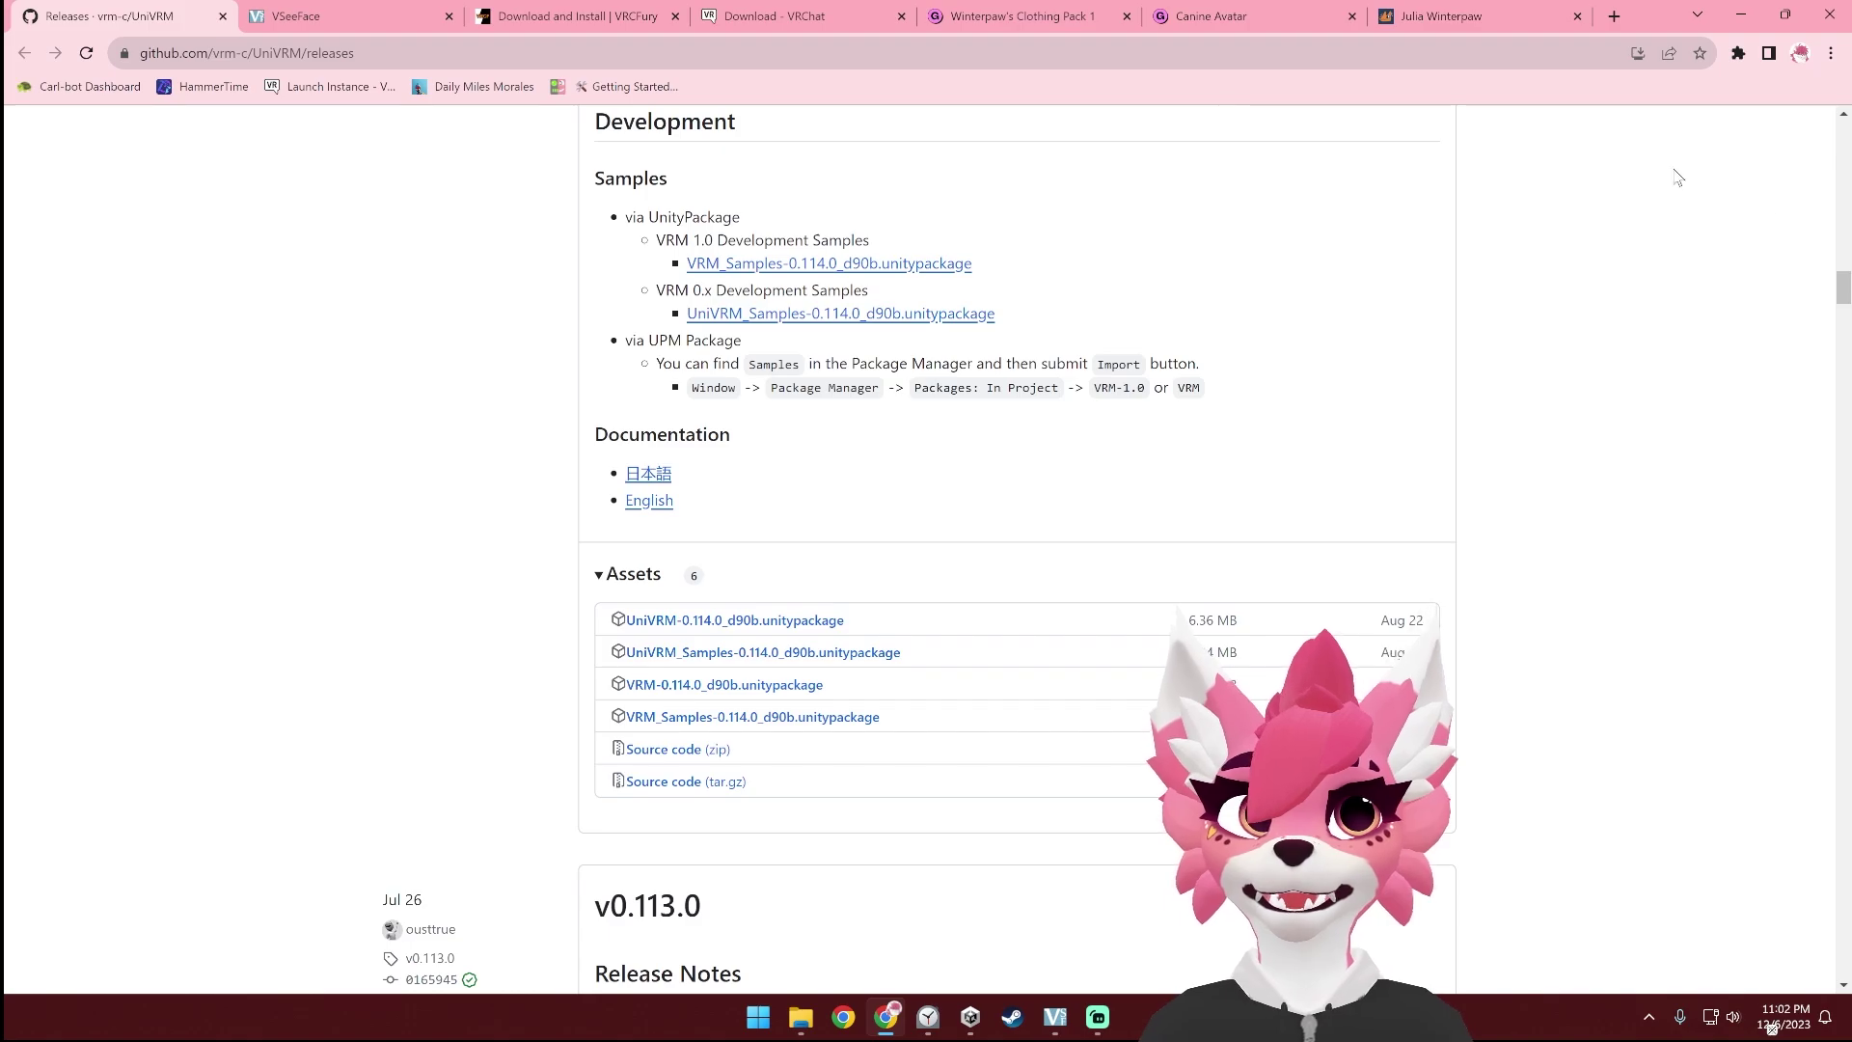
{"action": "scroll", "coordinate": [1814, 193], "scroll_direction": "up", "scroll_amount": 15}
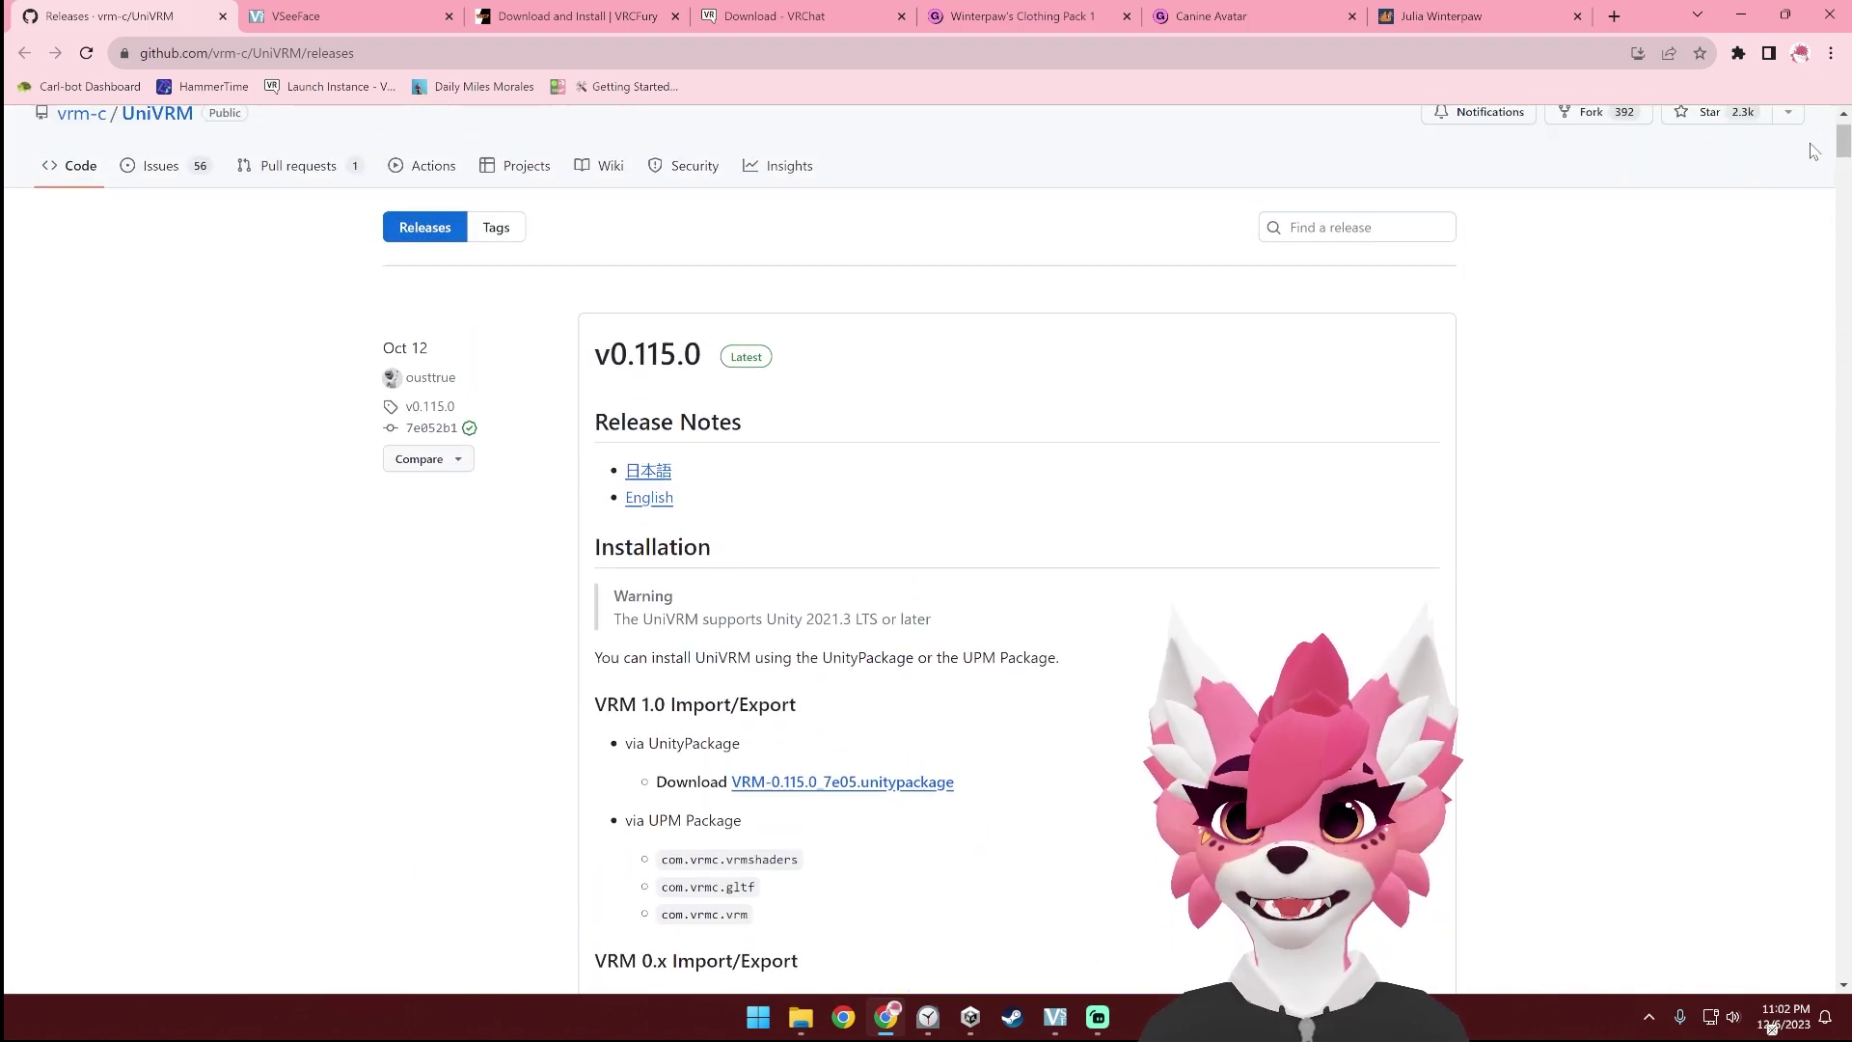
{"action": "scroll", "coordinate": [1114, 560], "scroll_direction": "down", "scroll_amount": 6}
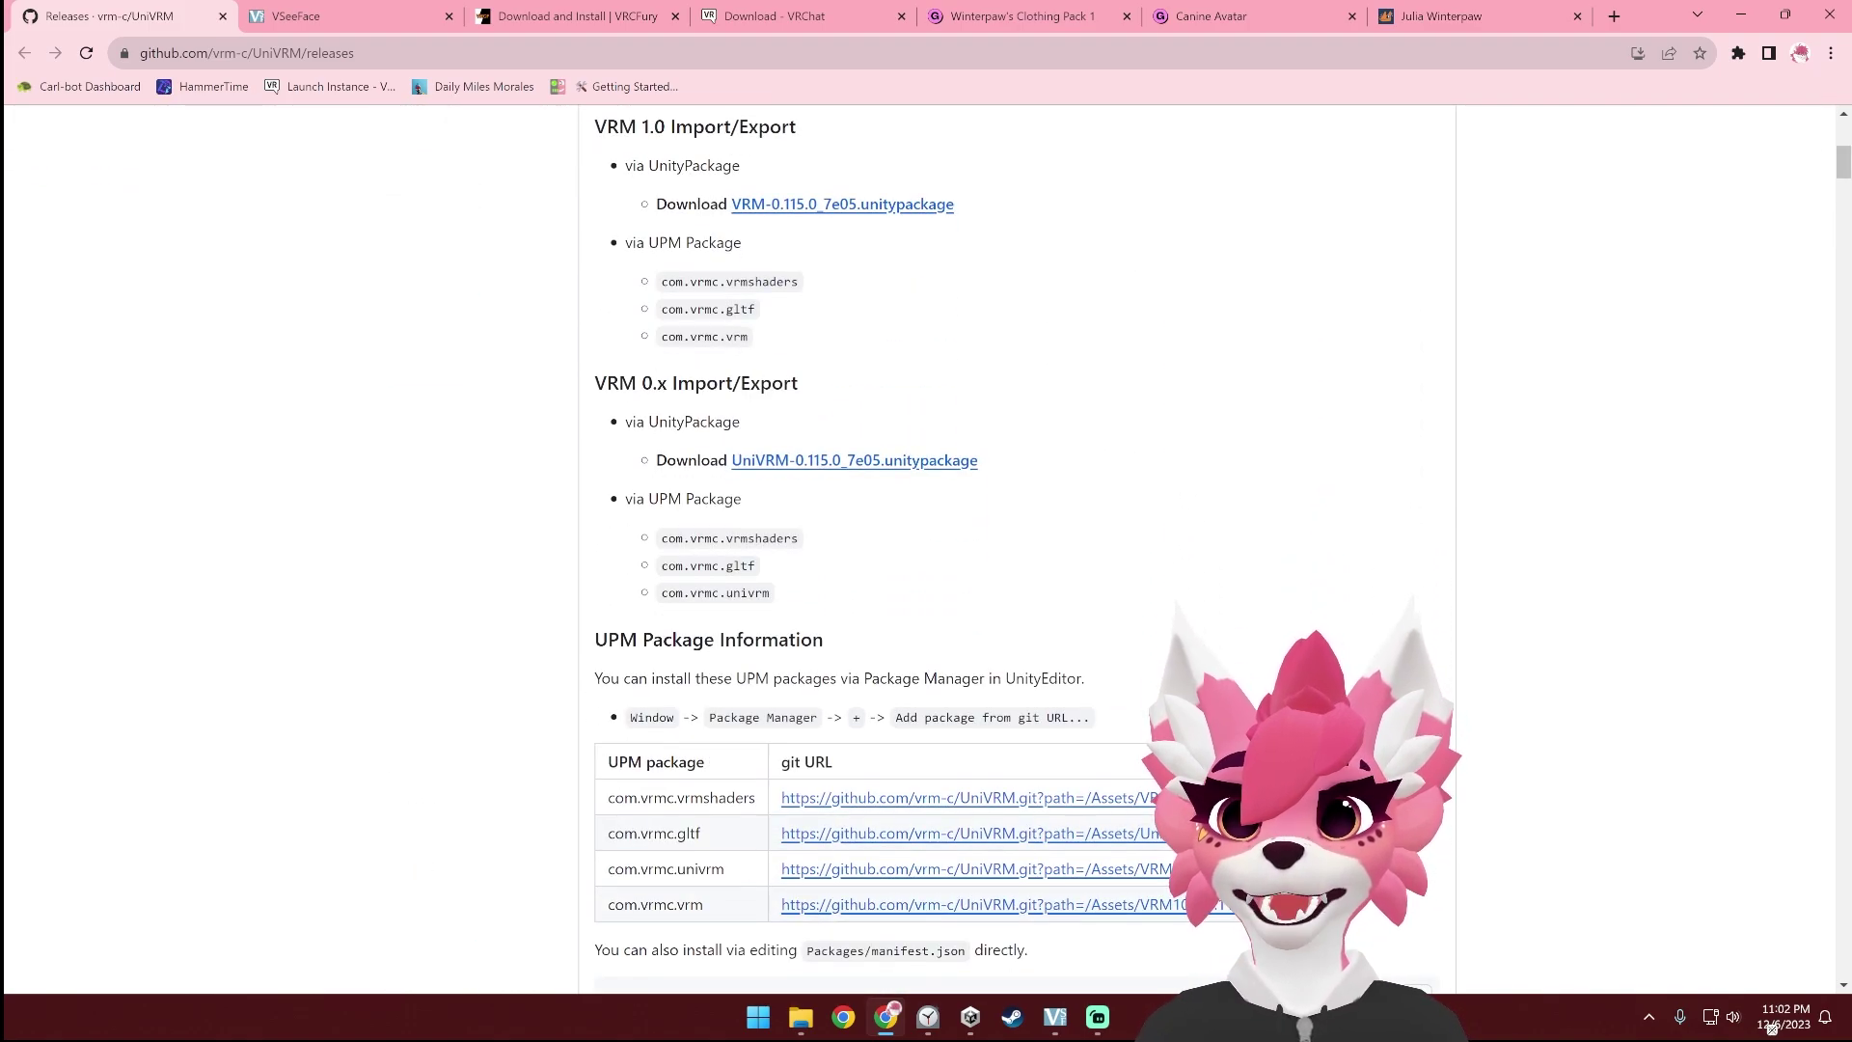
{"action": "scroll", "coordinate": [807, 444], "scroll_direction": "down", "scroll_amount": 4}
{"action": "scroll", "coordinate": [704, 497], "scroll_direction": "down", "scroll_amount": 8}
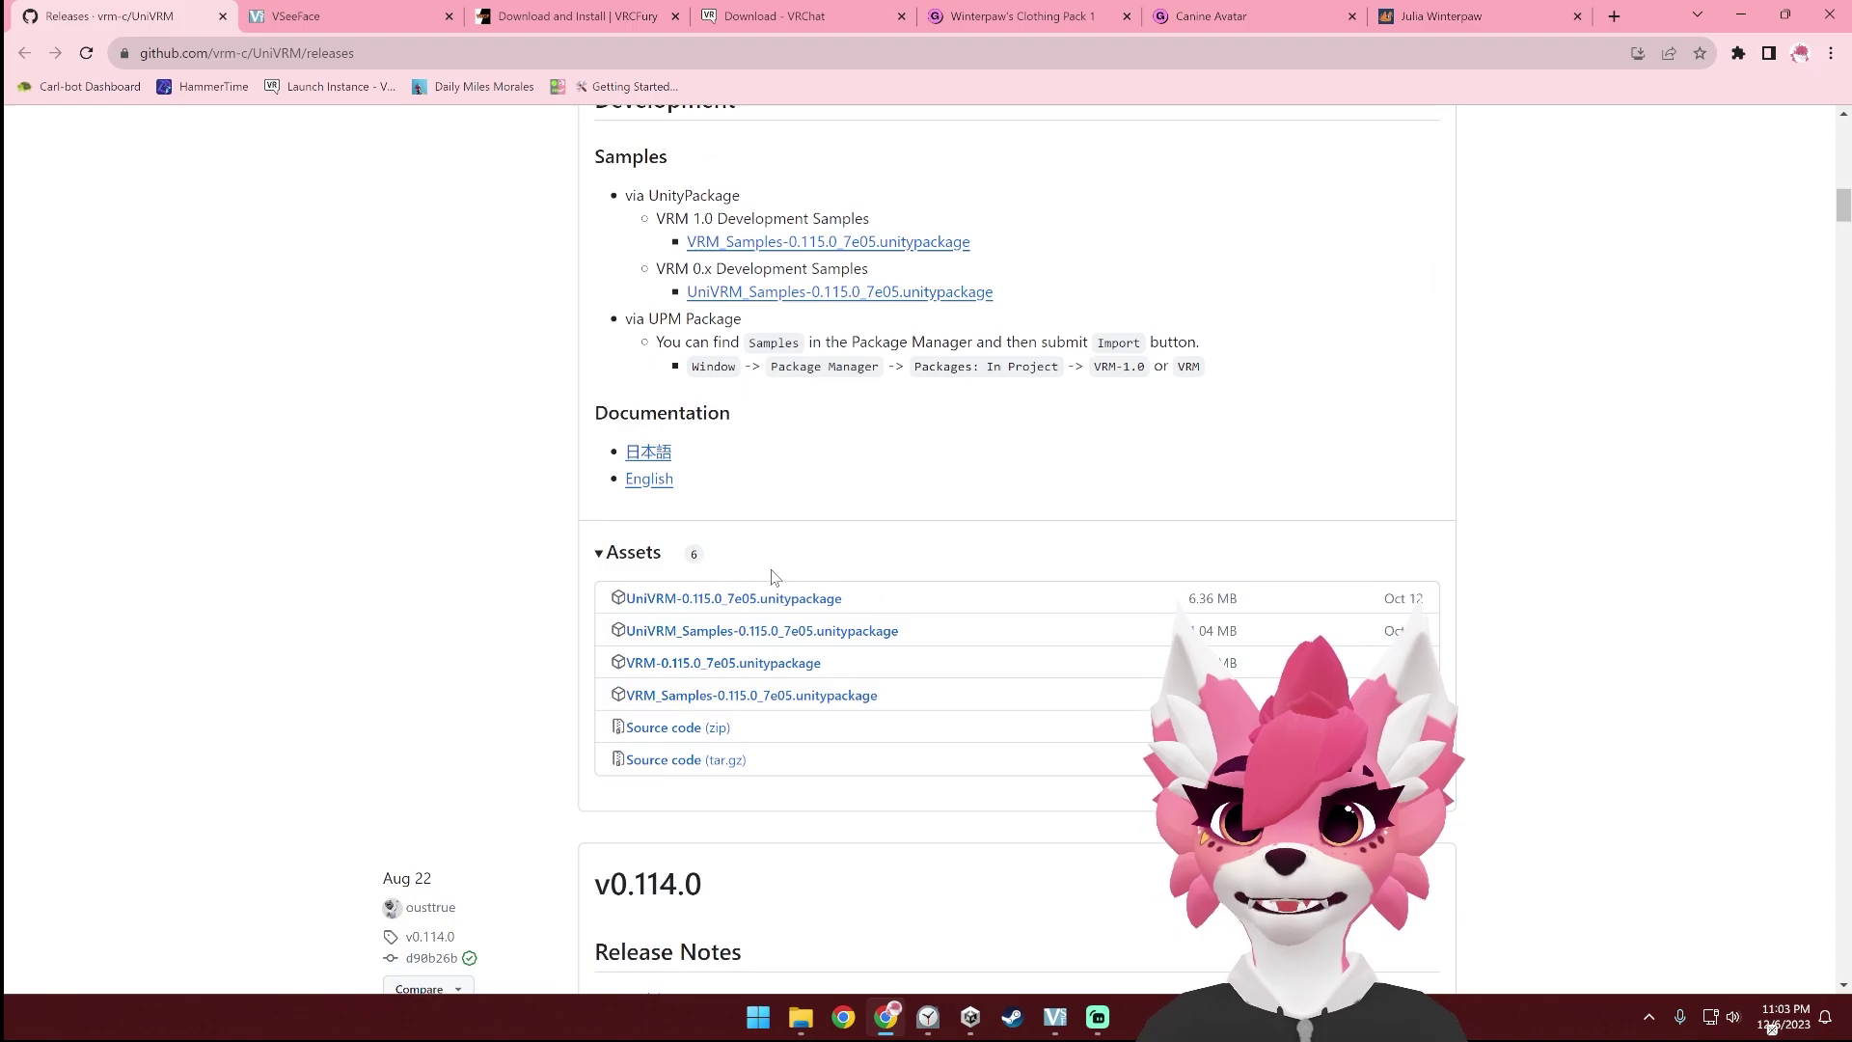
{"action": "scroll", "coordinate": [488, 600], "scroll_direction": "down", "scroll_amount": 16}
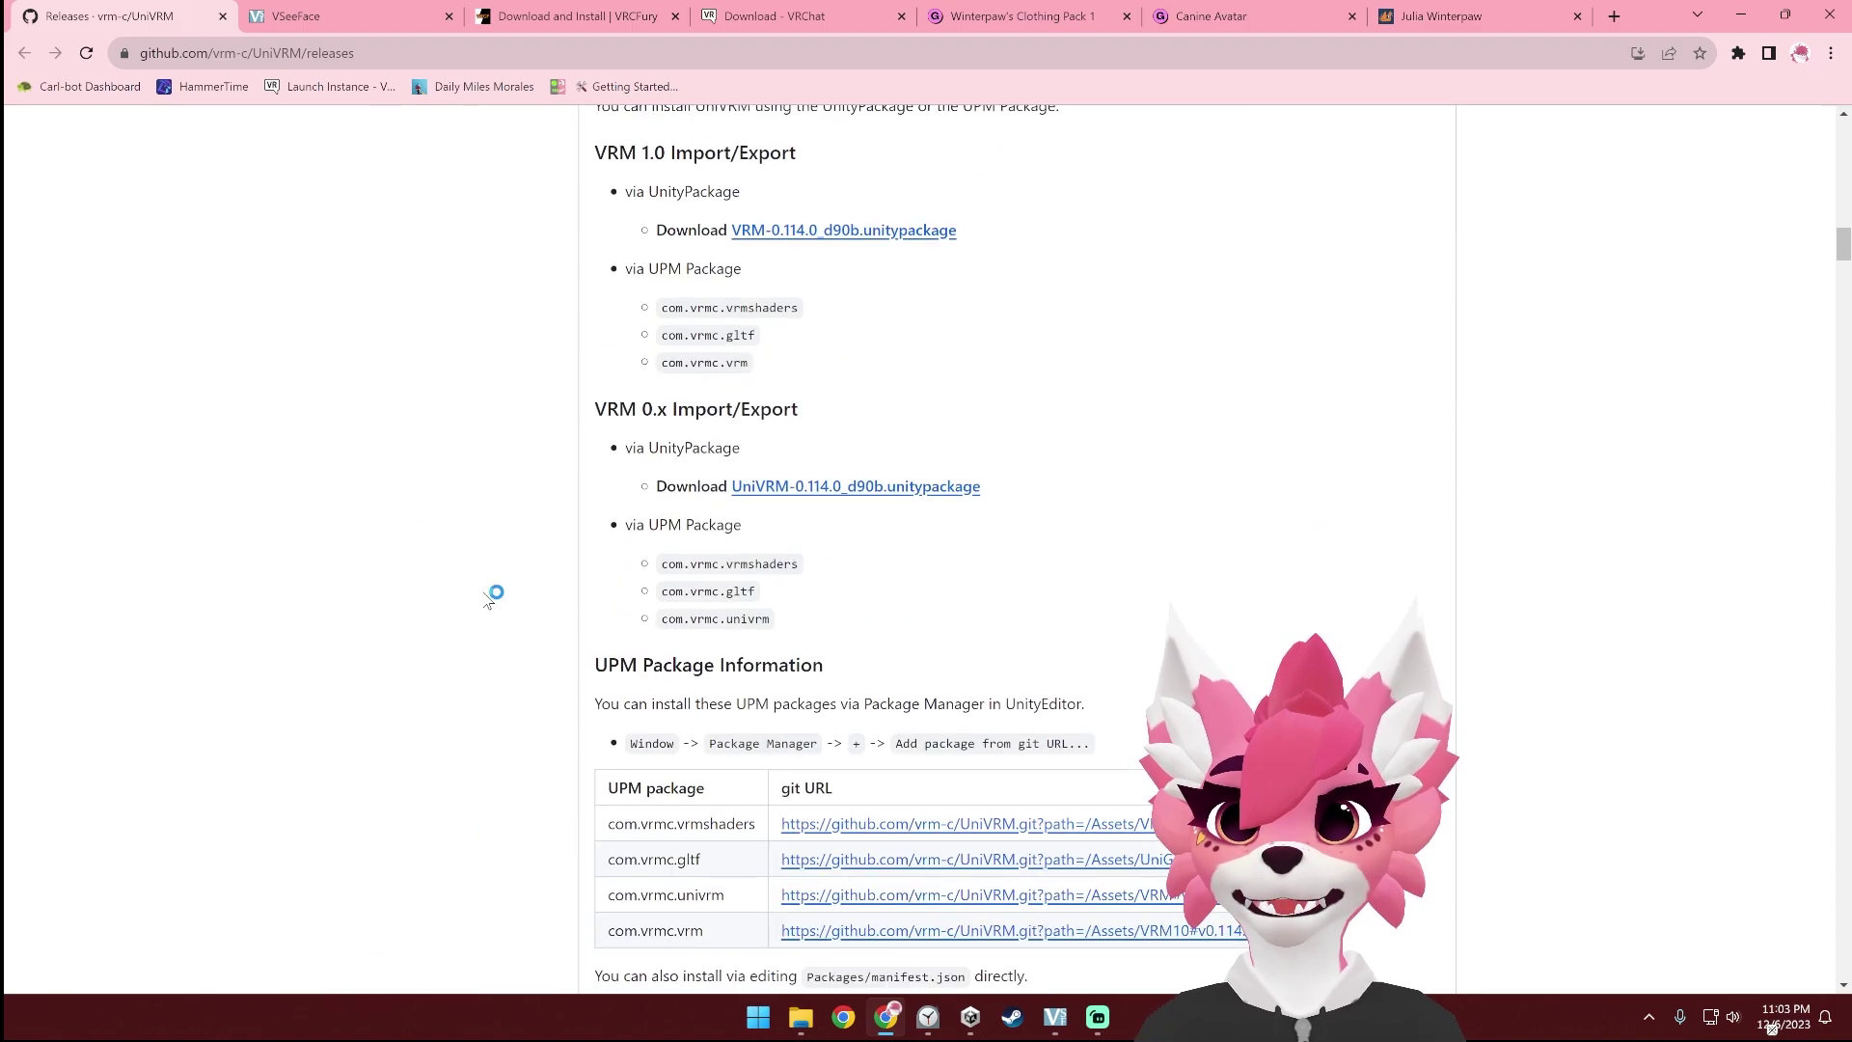
{"action": "scroll", "coordinate": [487, 600], "scroll_direction": "down", "scroll_amount": 4}
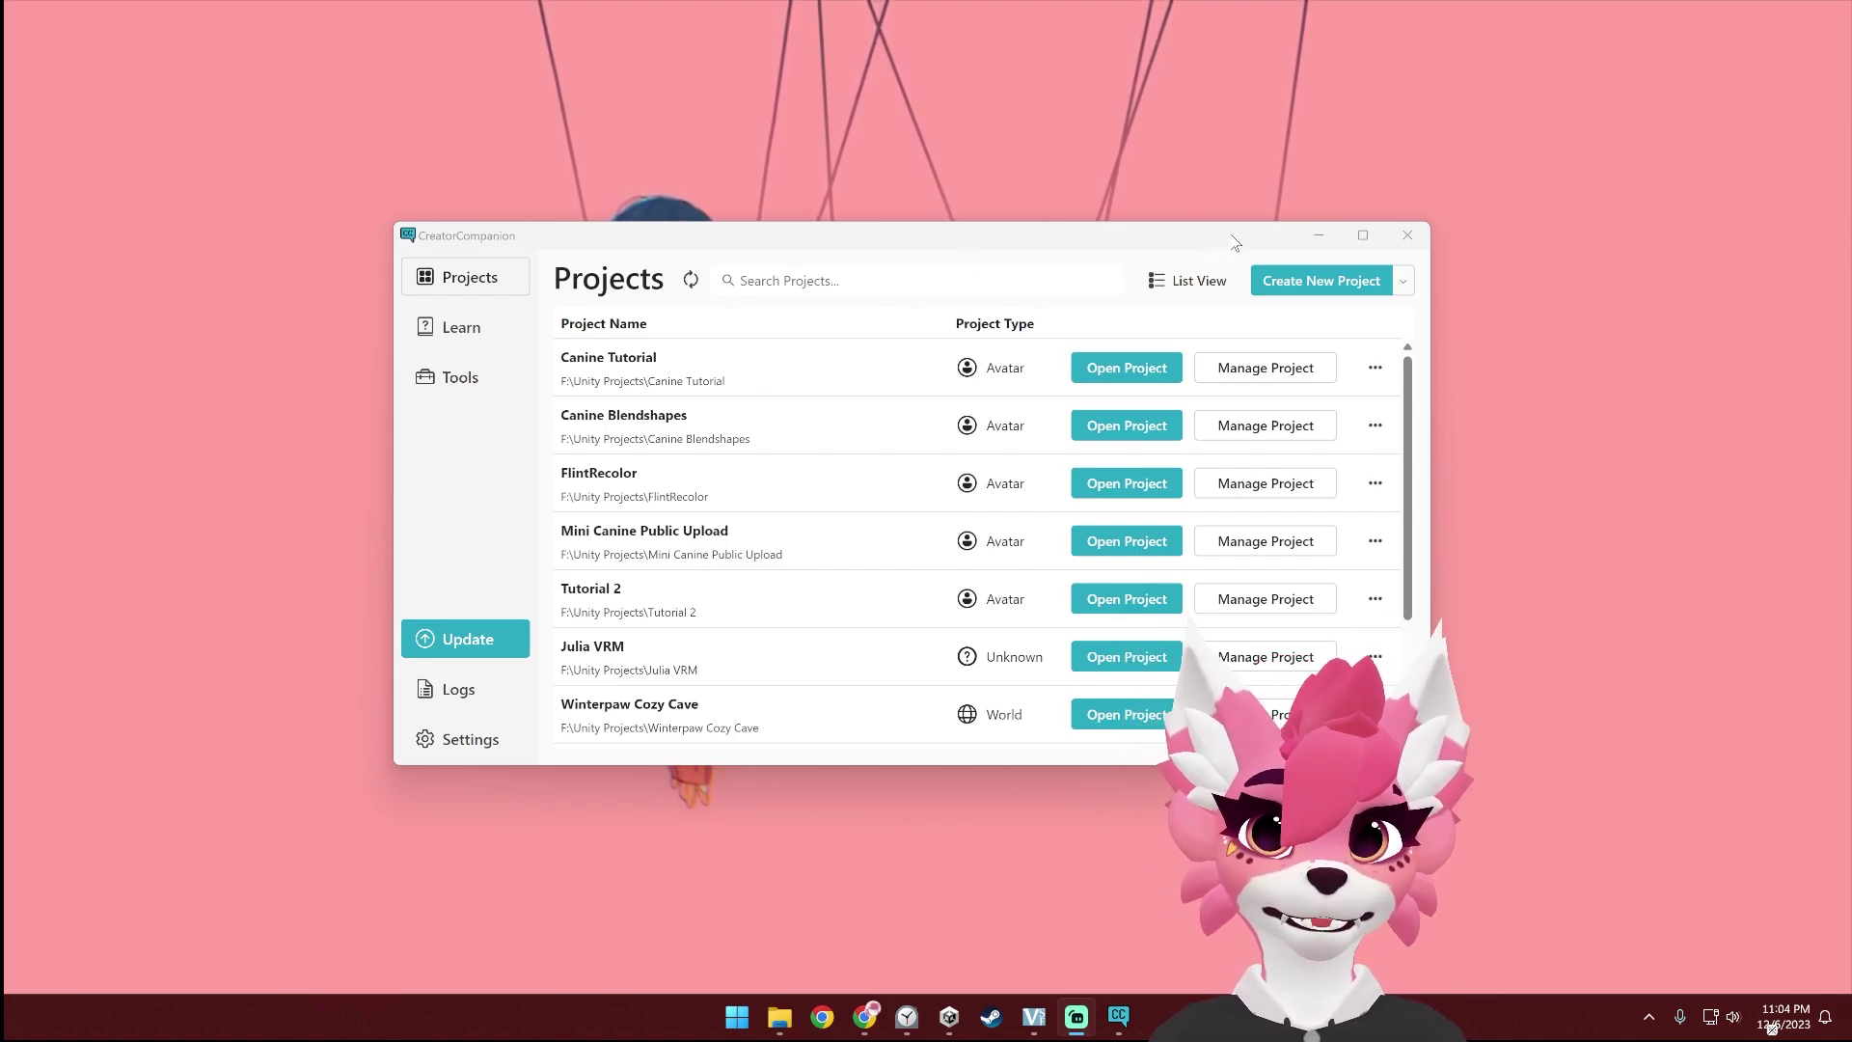
Step: Create a new avatar project named "VRM Tutorial" from the Avatar Project template in Creator Companion
{"action": "left_click", "coordinate": [1289, 283]}
{"action": "left_click", "coordinate": [1107, 396]}
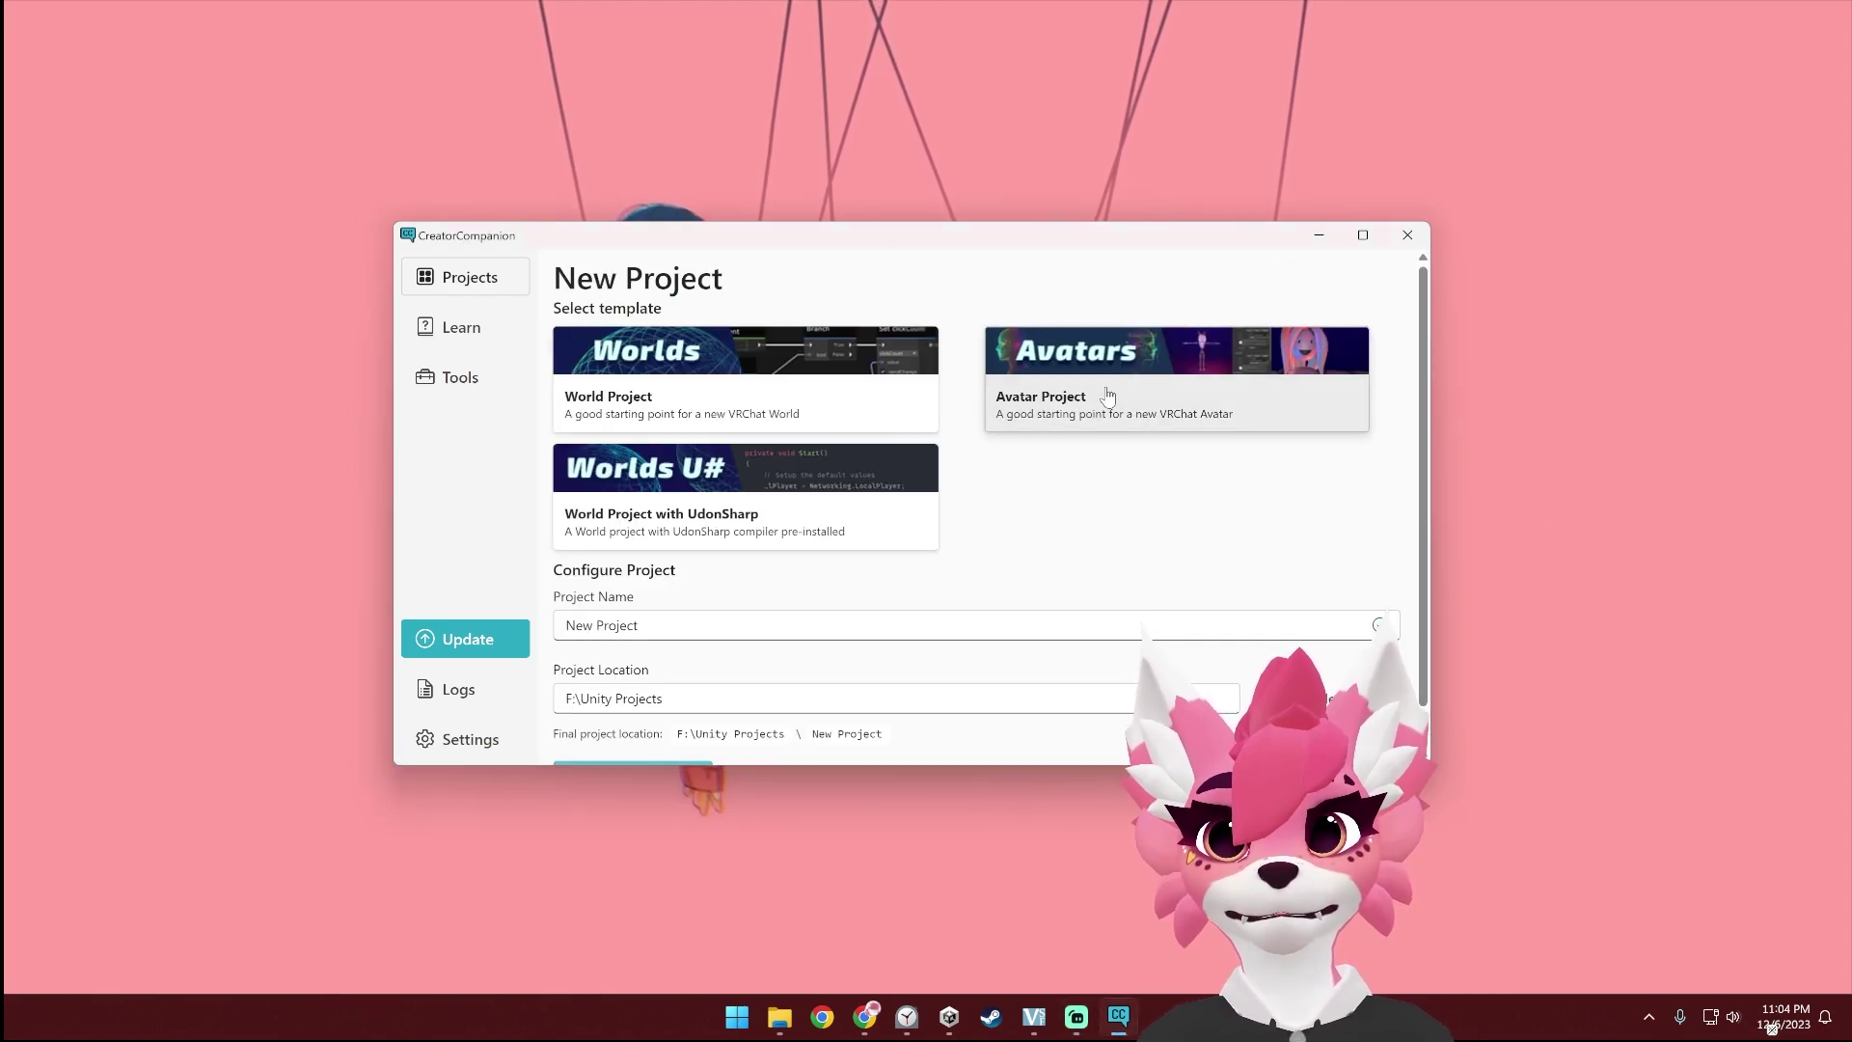
{"action": "triple_click", "coordinate": [749, 625]}
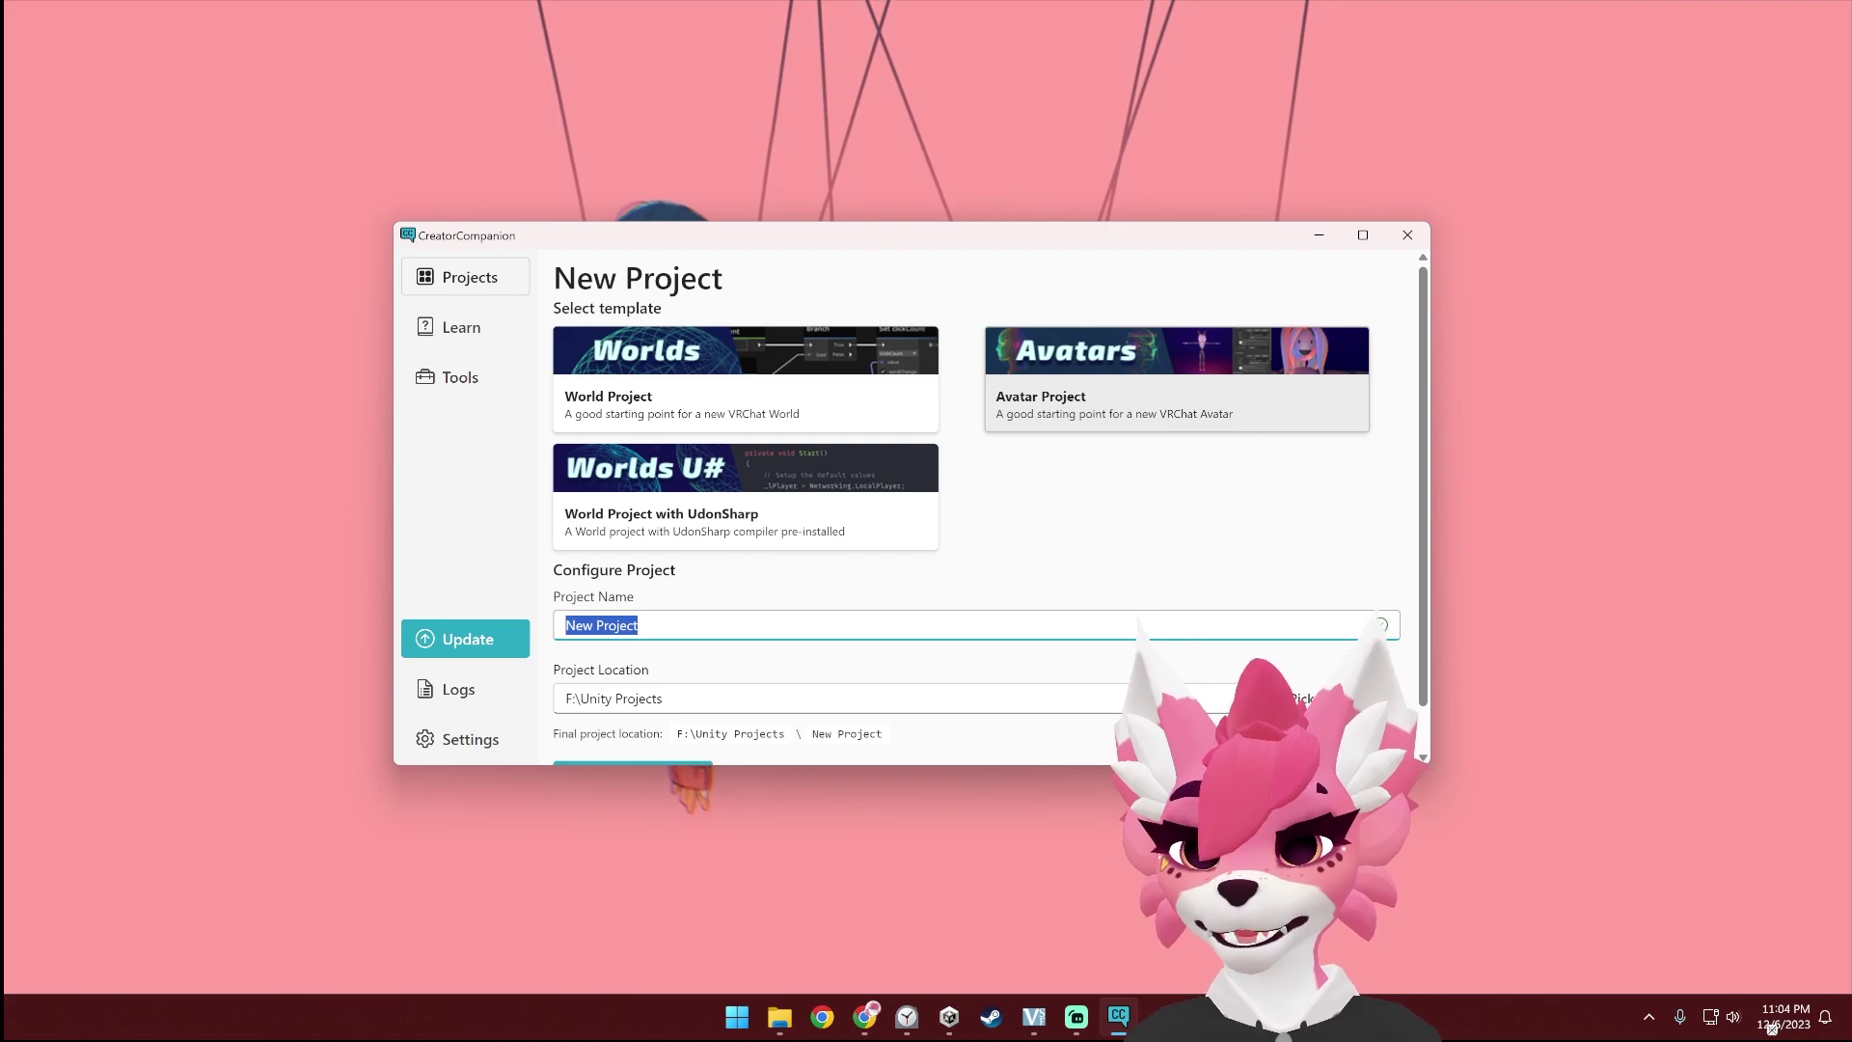
{"action": "type", "text": "VRM"}
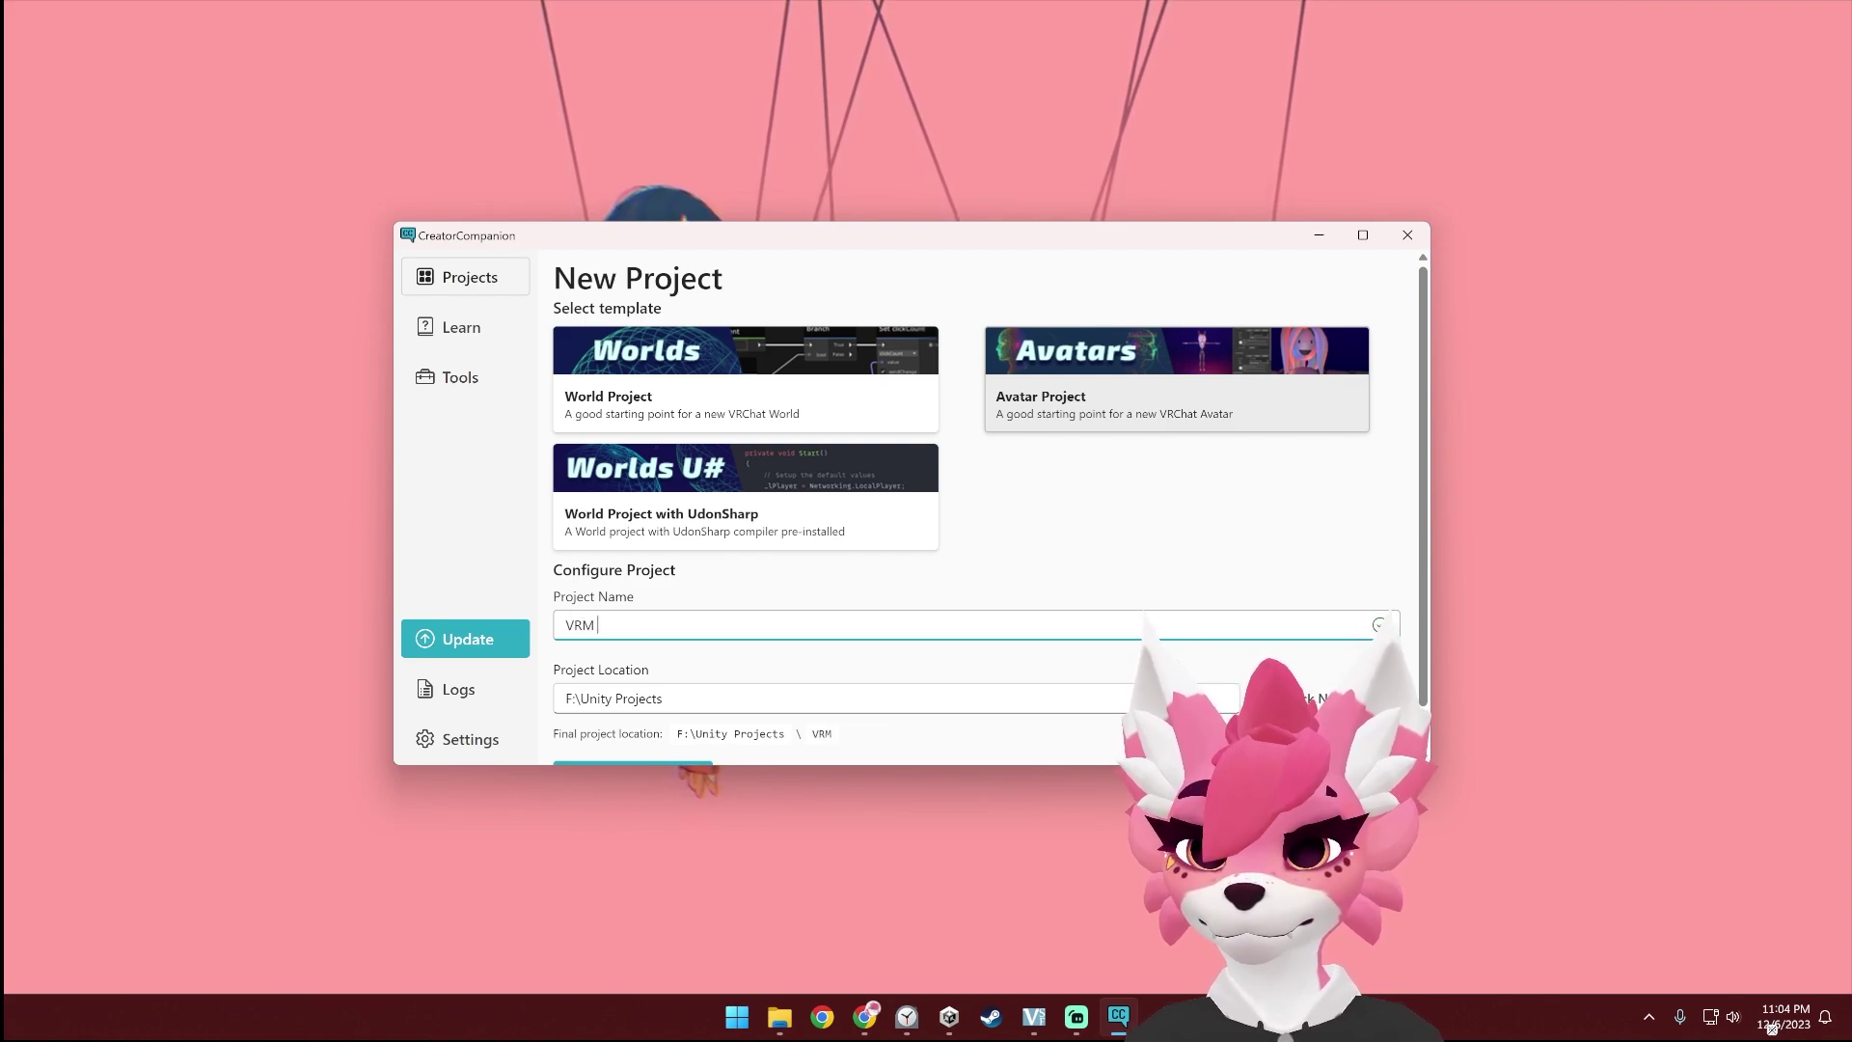
{"action": "type", "text": " Tutorial"}
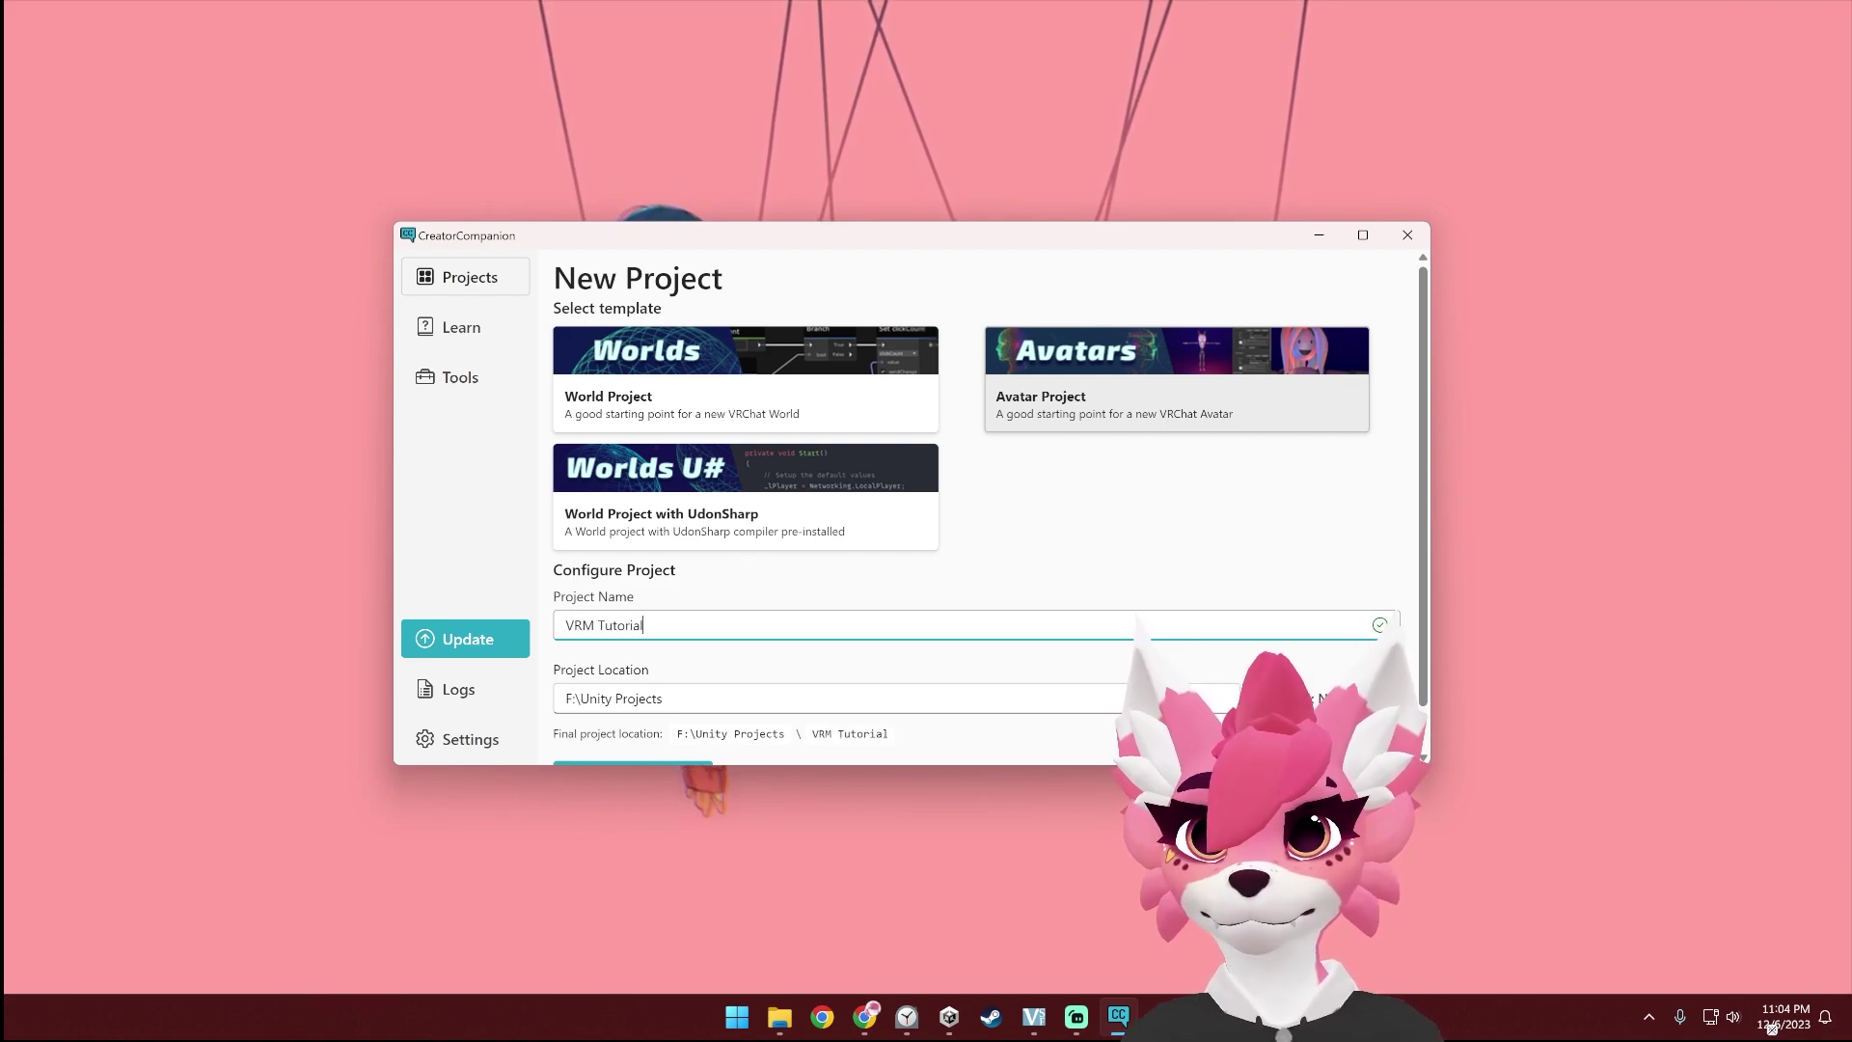
{"action": "scroll", "coordinate": [690, 660], "scroll_direction": "down", "scroll_amount": 1}
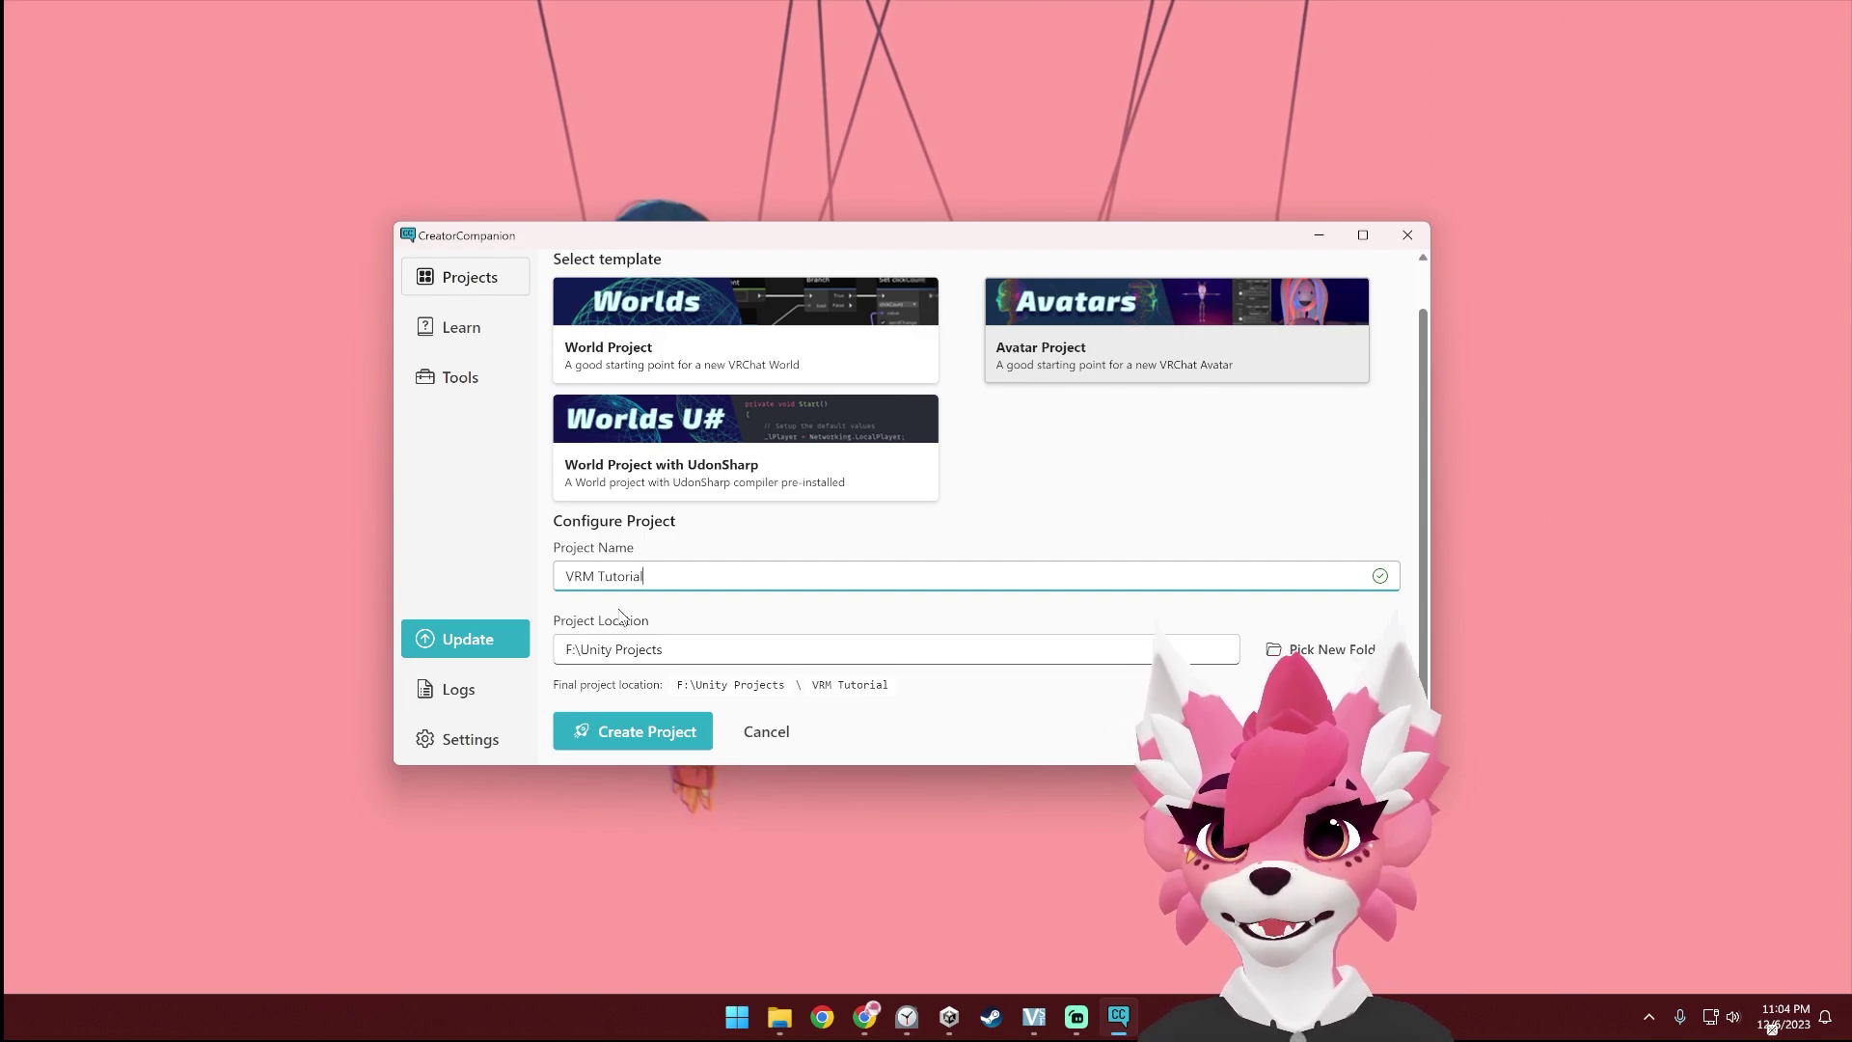
{"action": "left_click", "coordinate": [625, 731]}
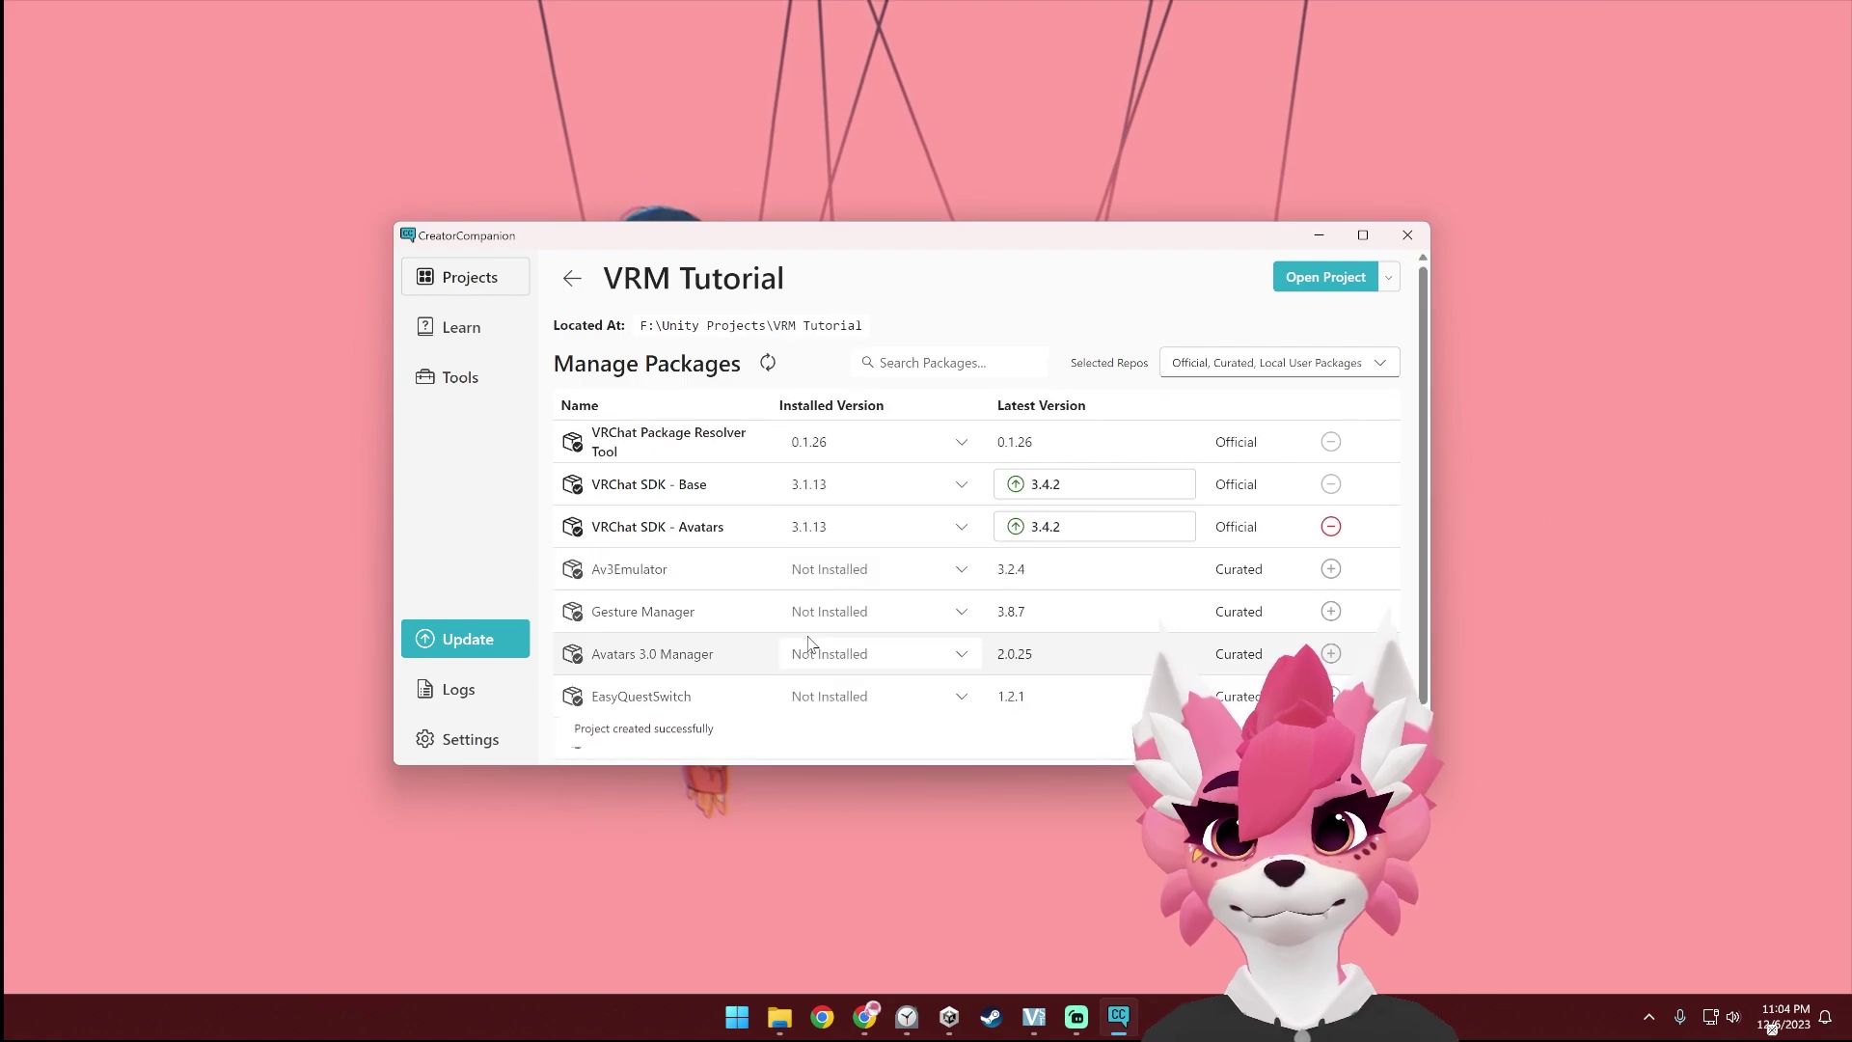
Step: Update the VRChat SDK Base and Avatars packages to 3.4.2 and open the project in Unity
{"action": "left_click", "coordinate": [1016, 490]}
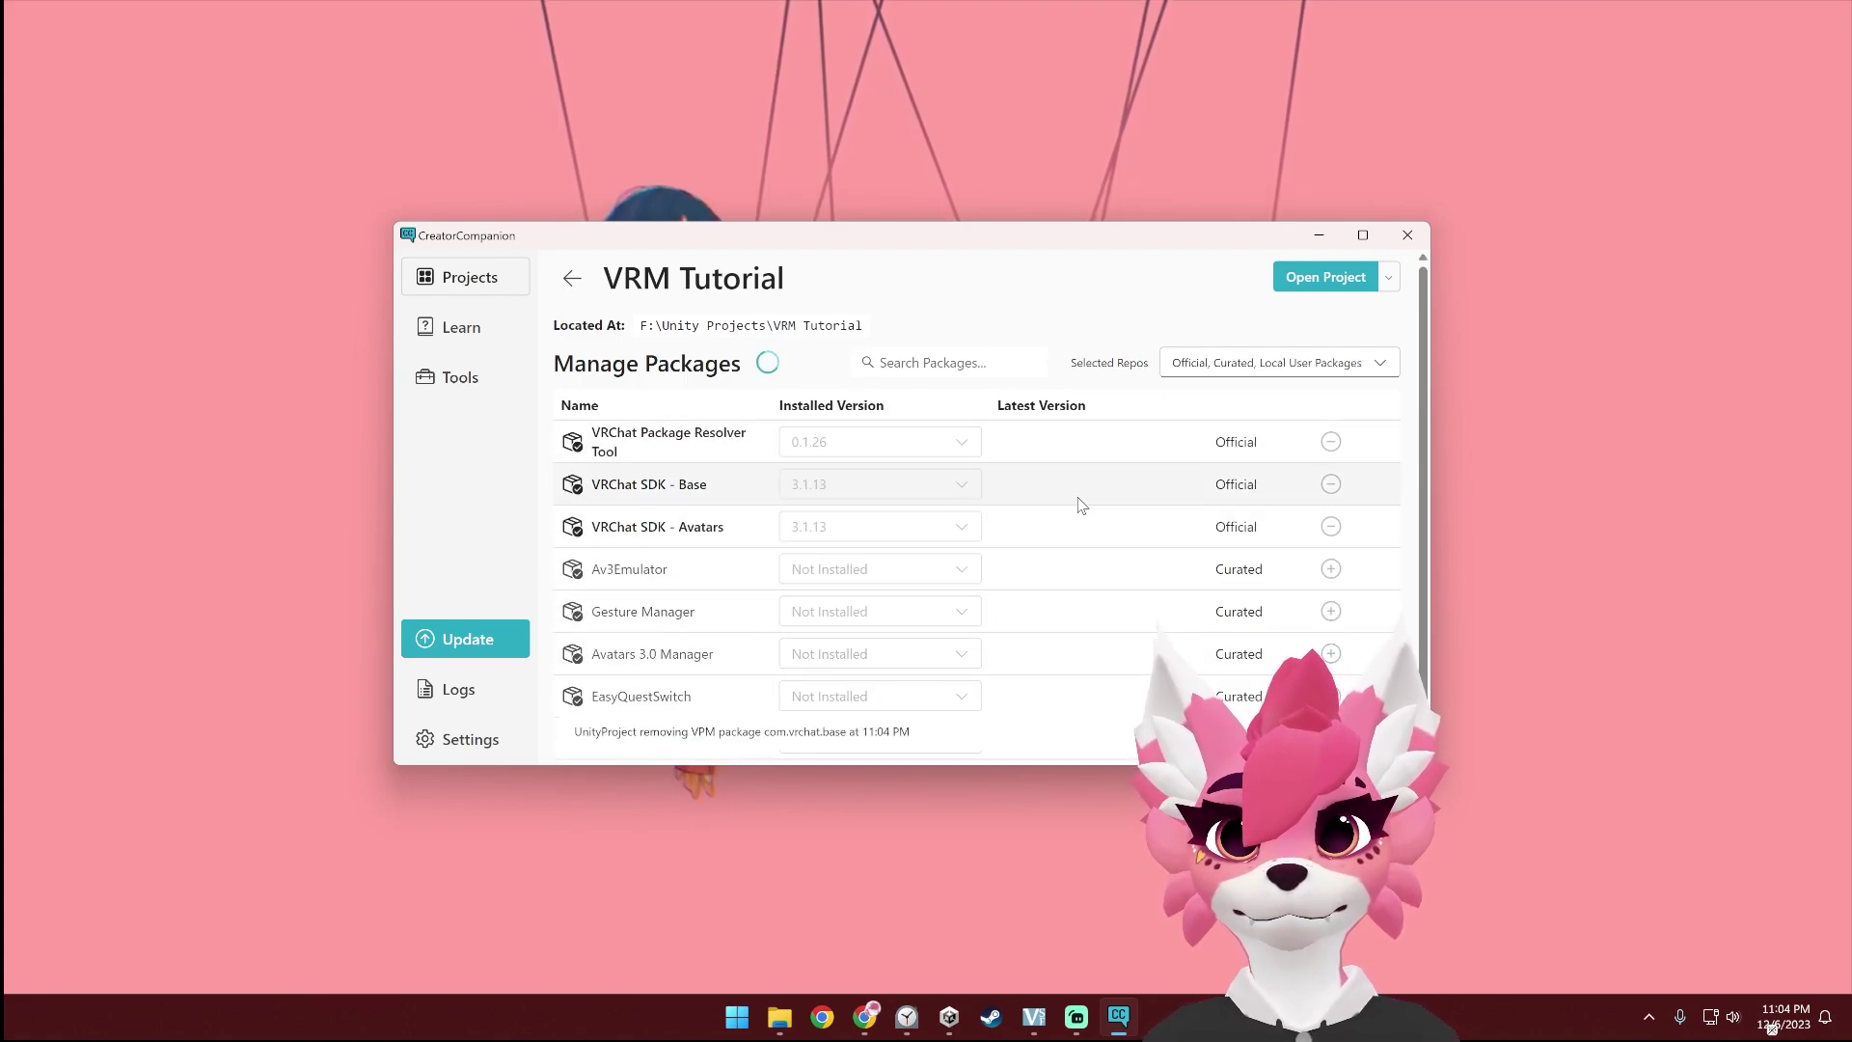
{"action": "left_click", "coordinate": [1030, 527]}
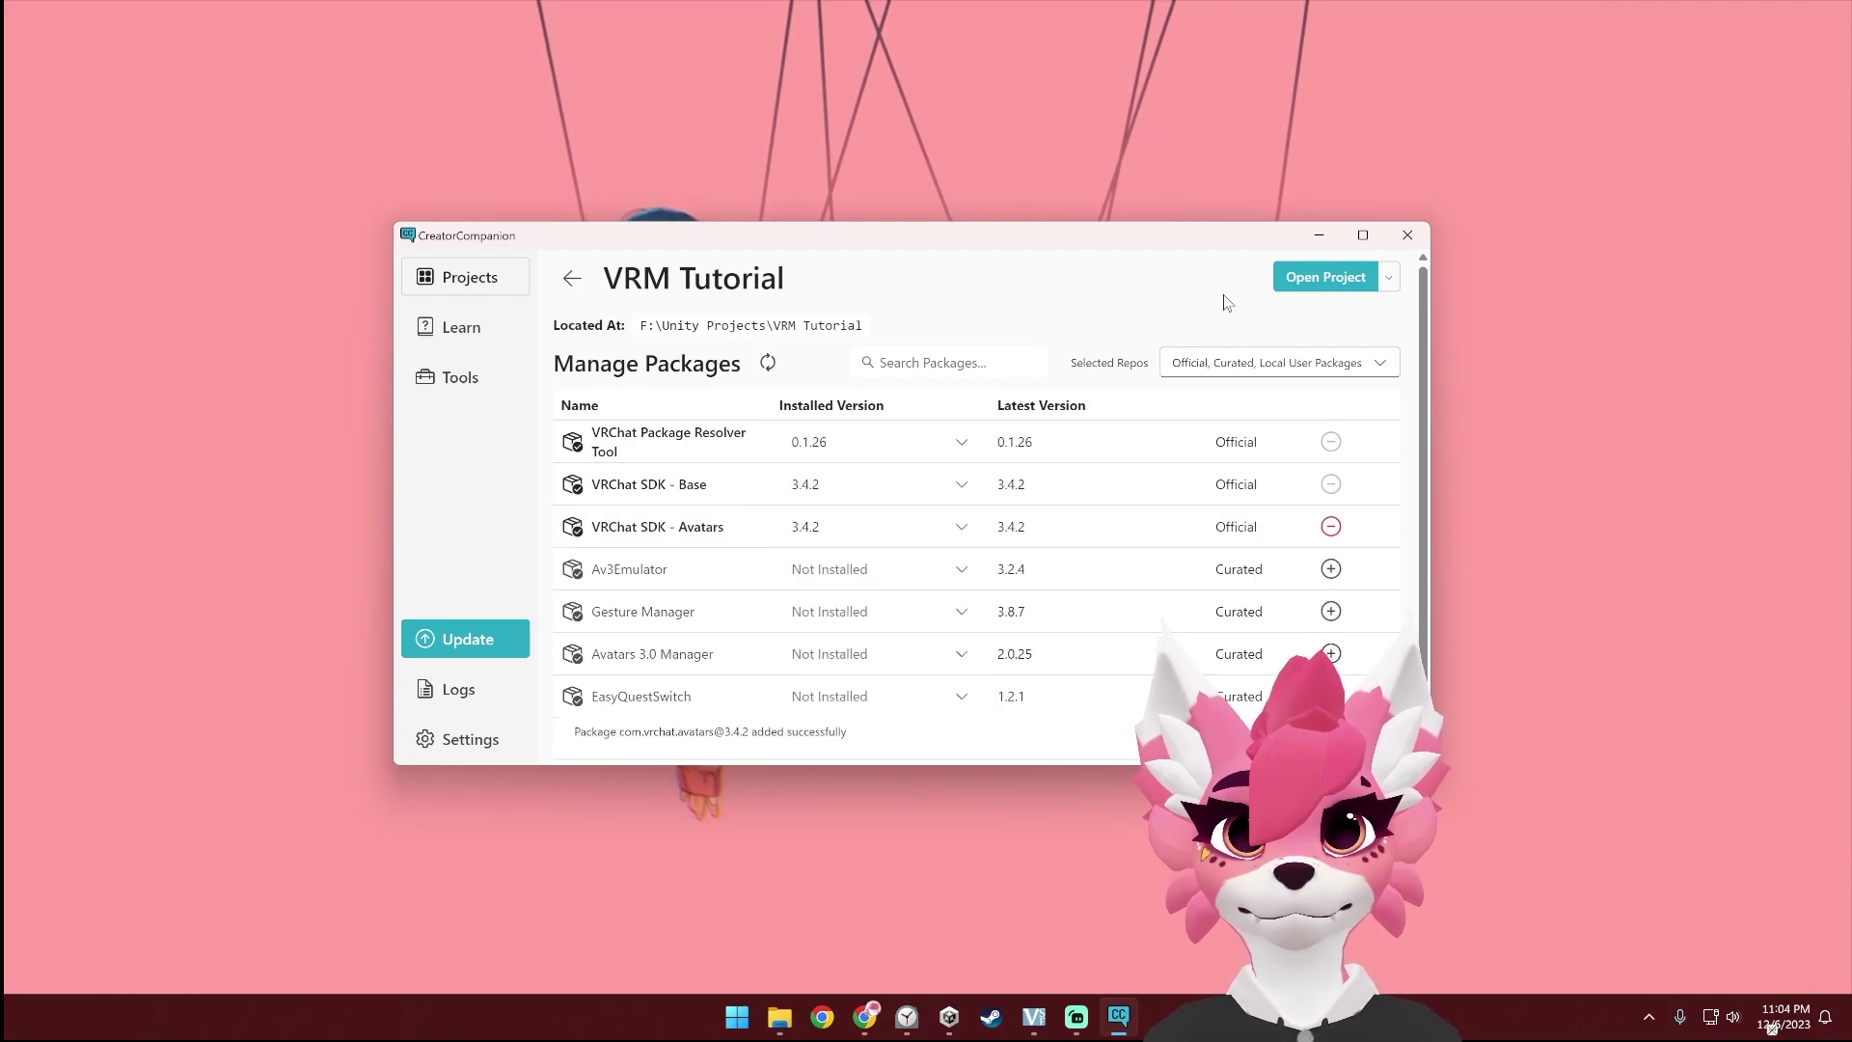
{"action": "left_click", "coordinate": [1324, 279]}
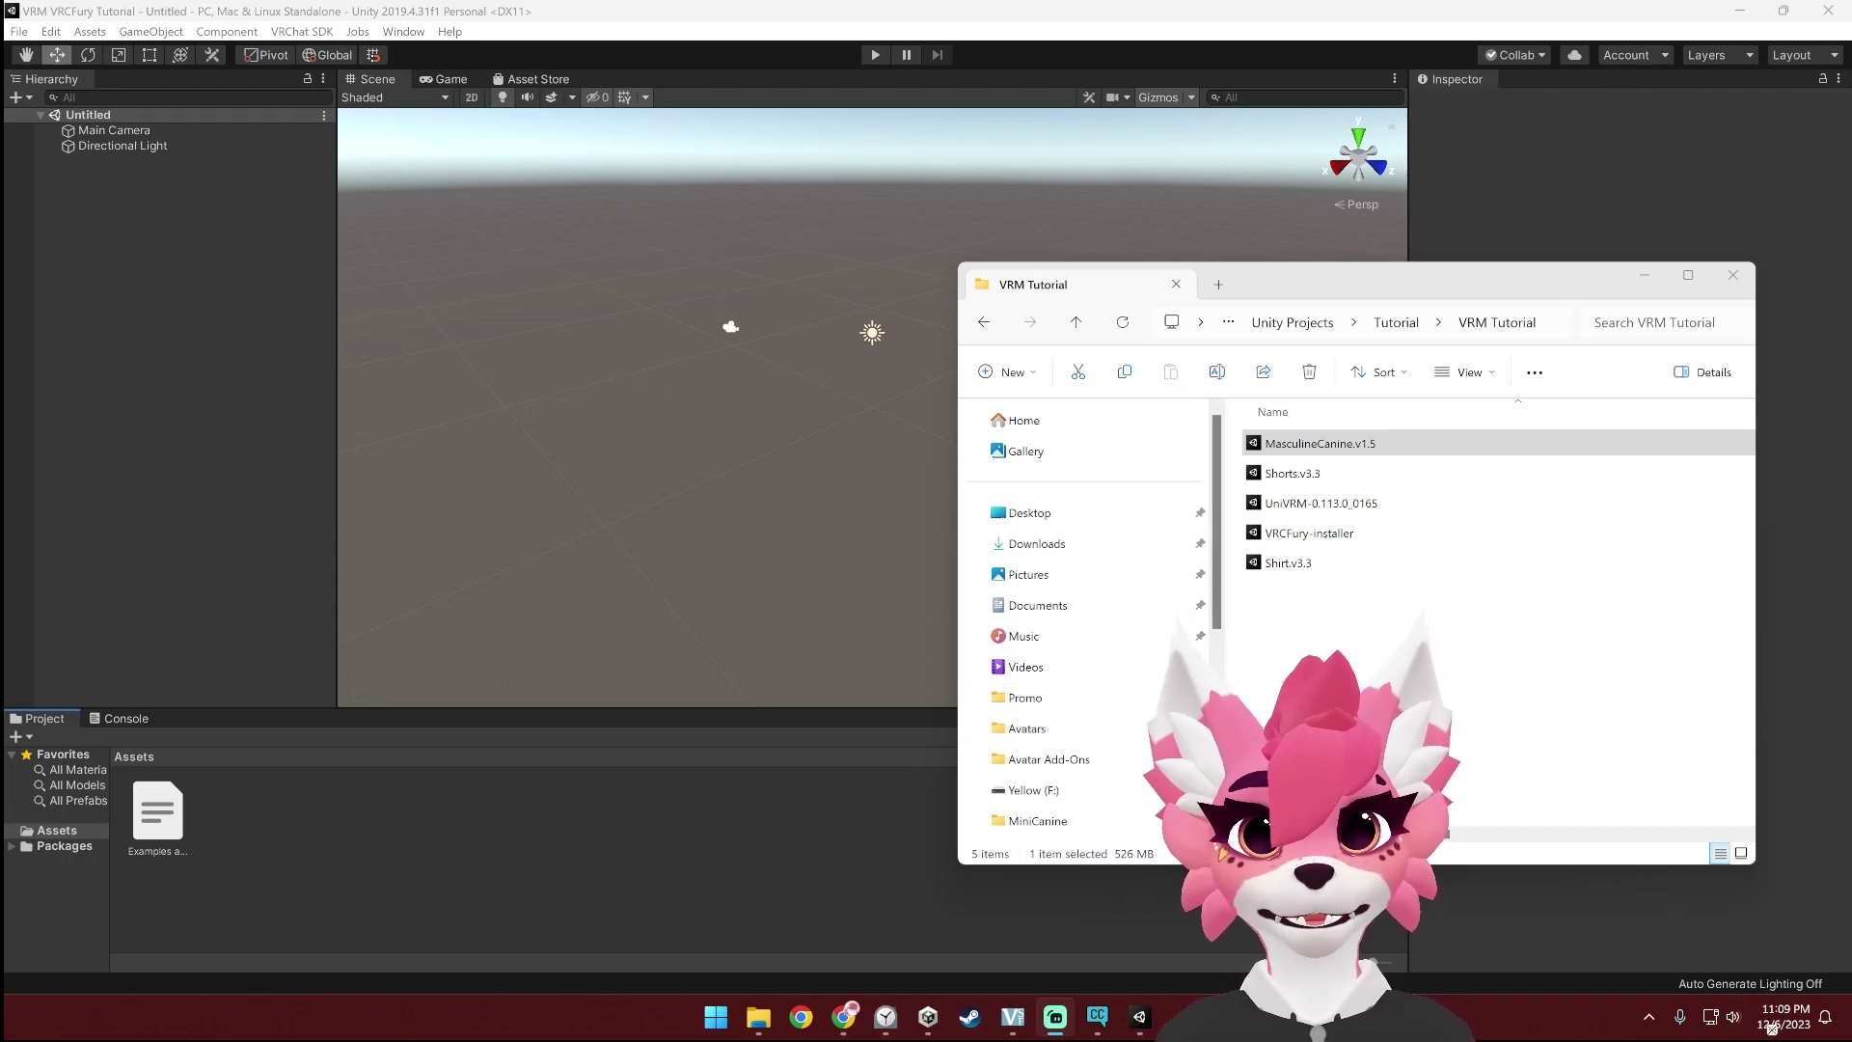
Step: Import the complete VRCFury-installer package from the VRM Tutorial folder into the project
{"action": "left_click", "coordinate": [1309, 533]}
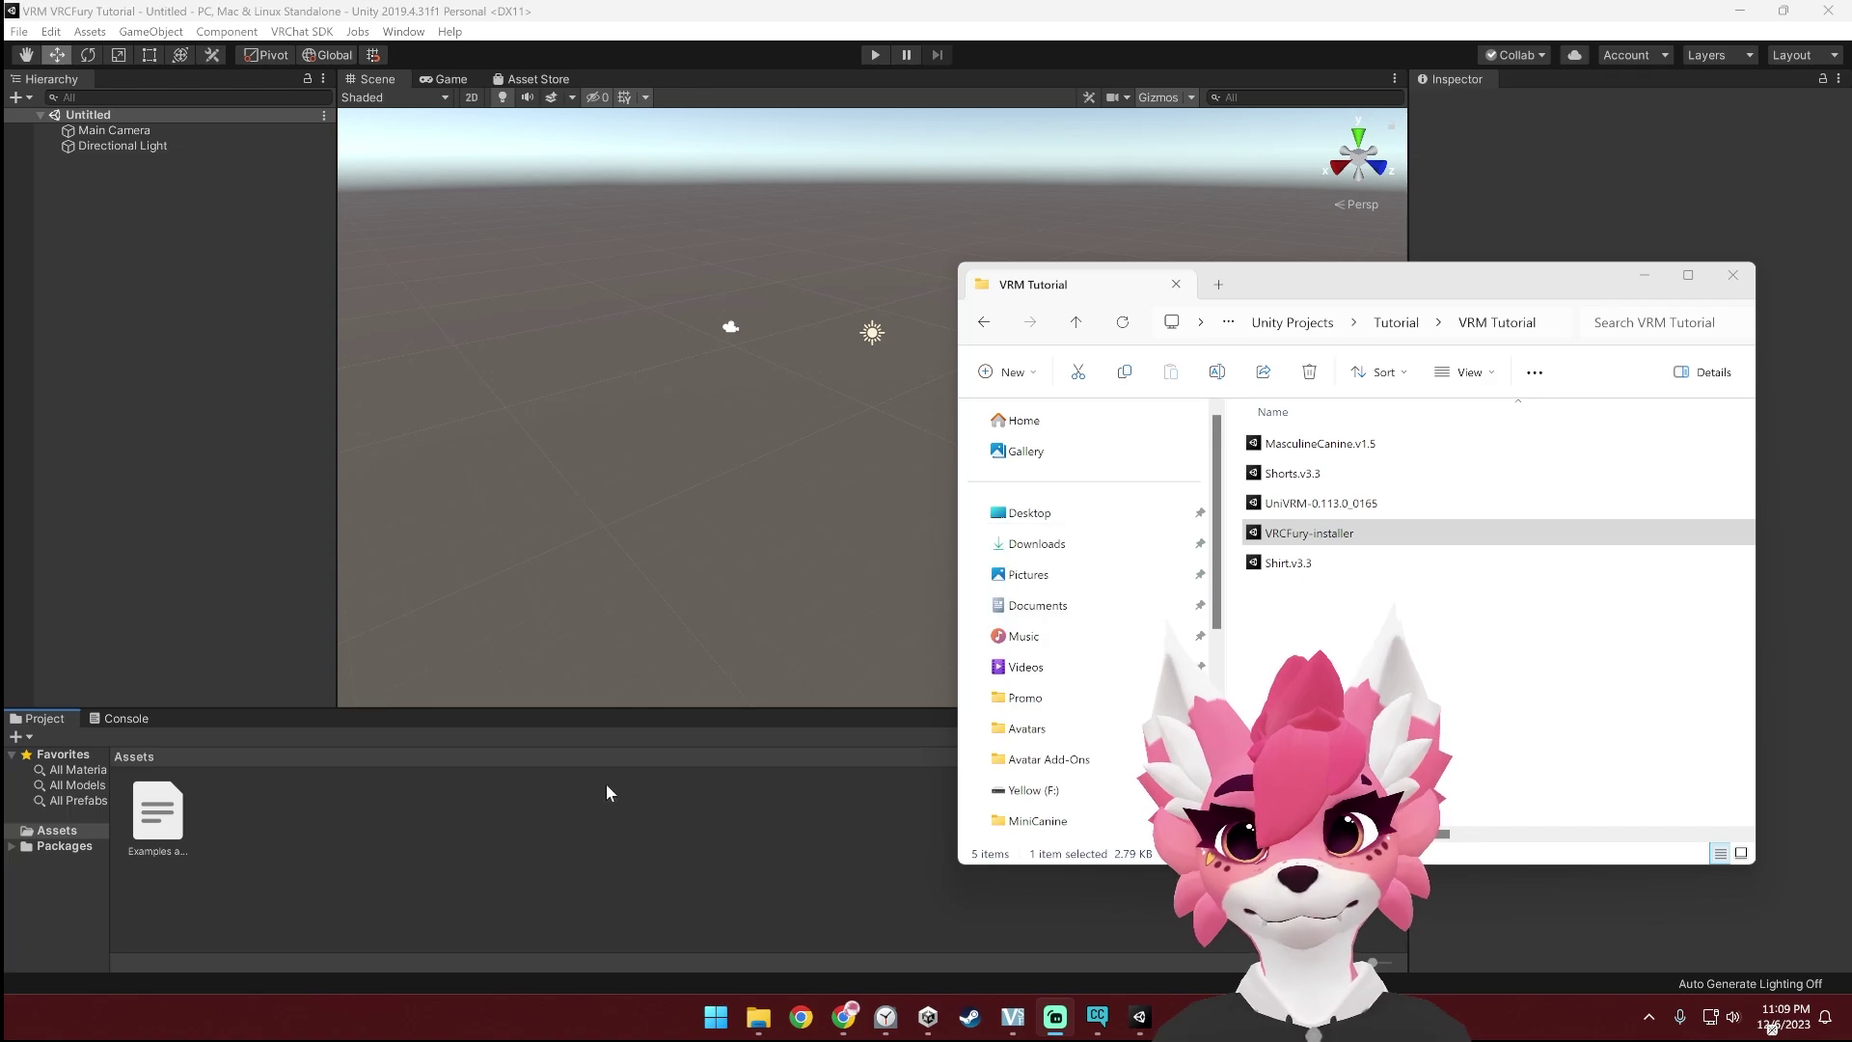
{"action": "left_click_drag", "start_coordinate": [554, 847], "coordinate": [550, 836]}
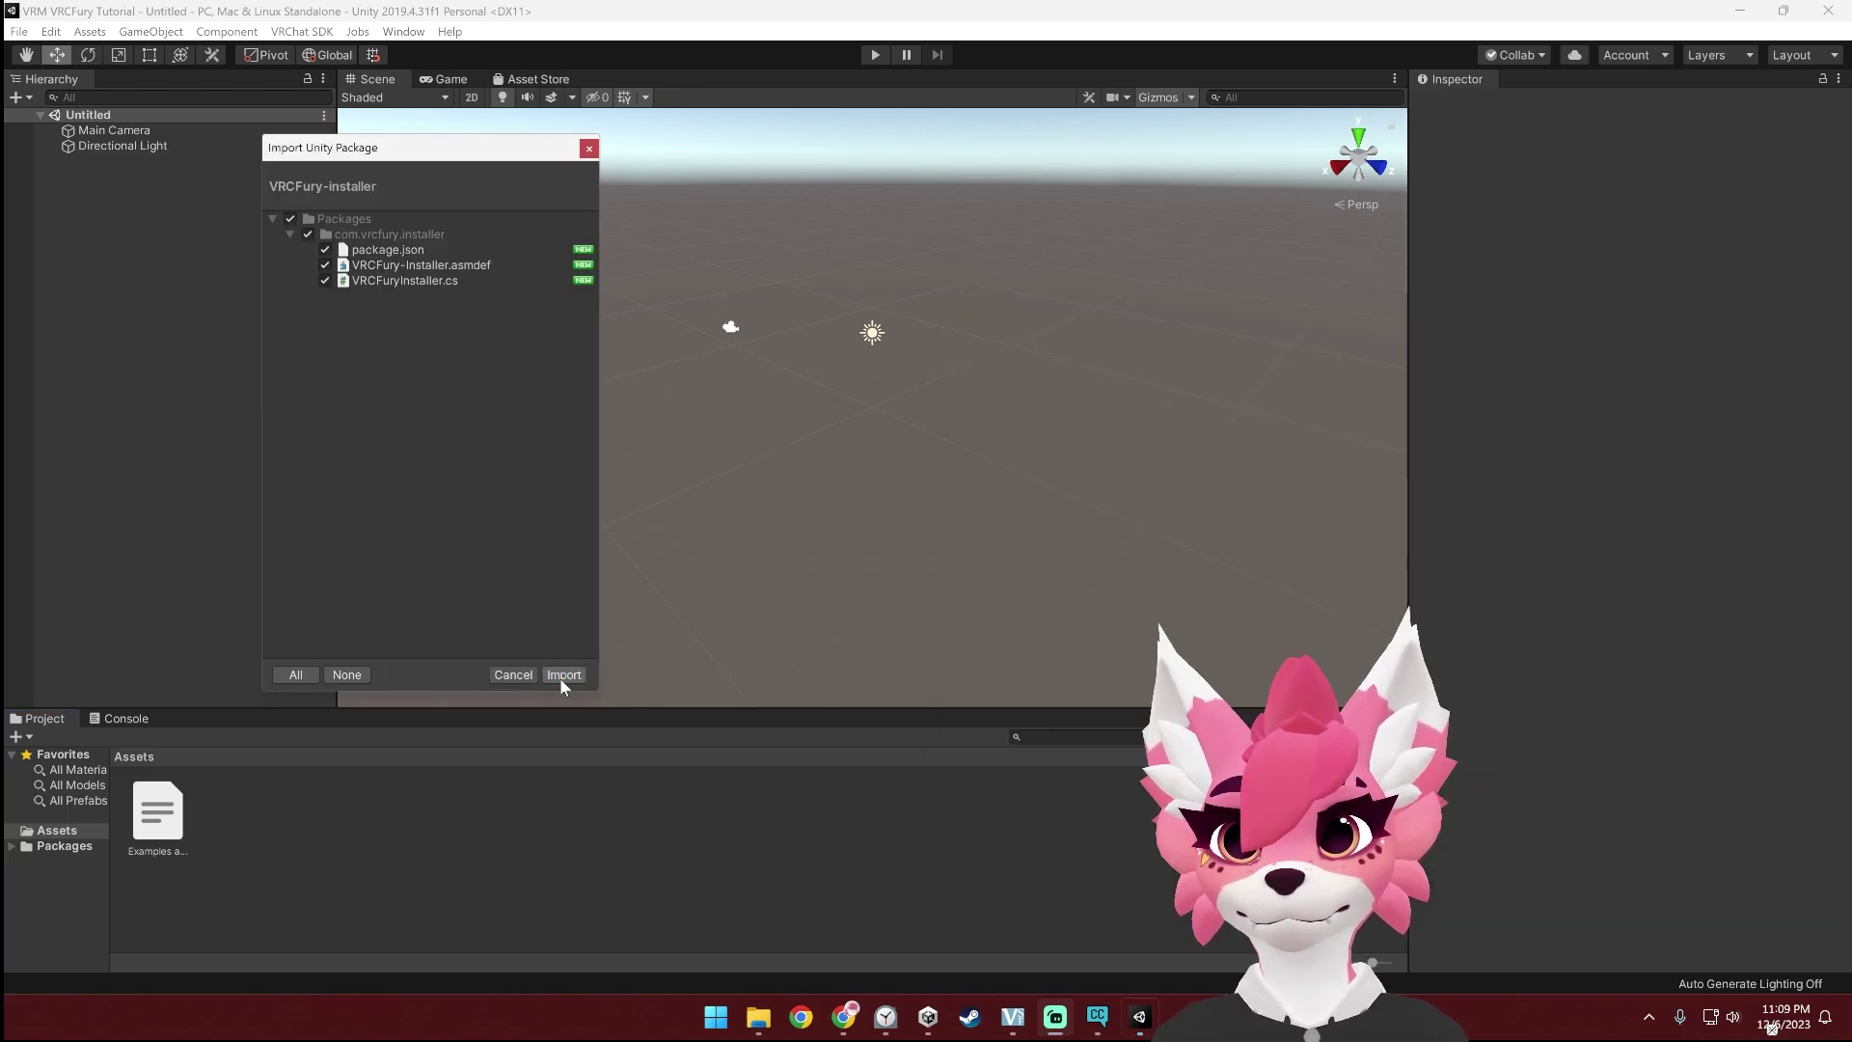
{"action": "left_click", "coordinate": [560, 677]}
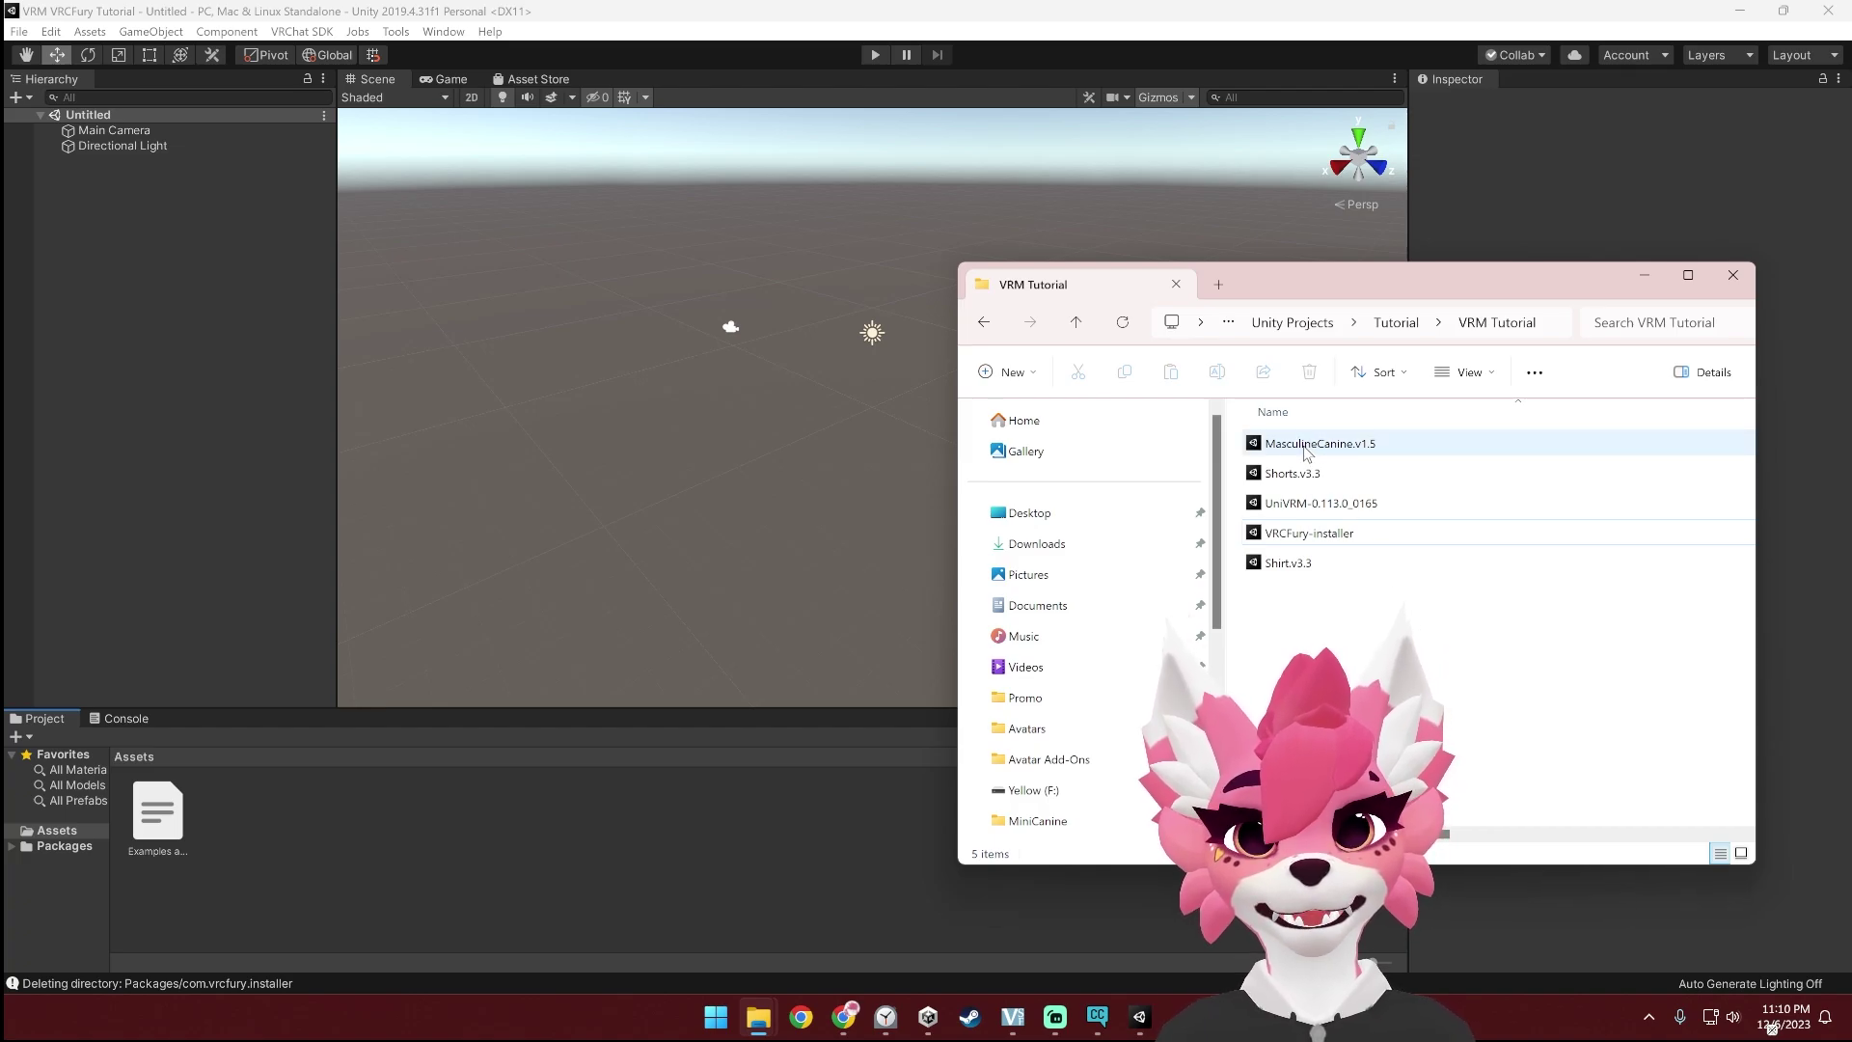
Step: Import the MasculineCanine.v1.5, Shirt.v3.3, Shorts.v3.3 and UniVRM-0.113.0_0165 packages into the project
{"action": "left_click_drag", "start_coordinate": [1312, 446], "coordinate": [483, 827]}
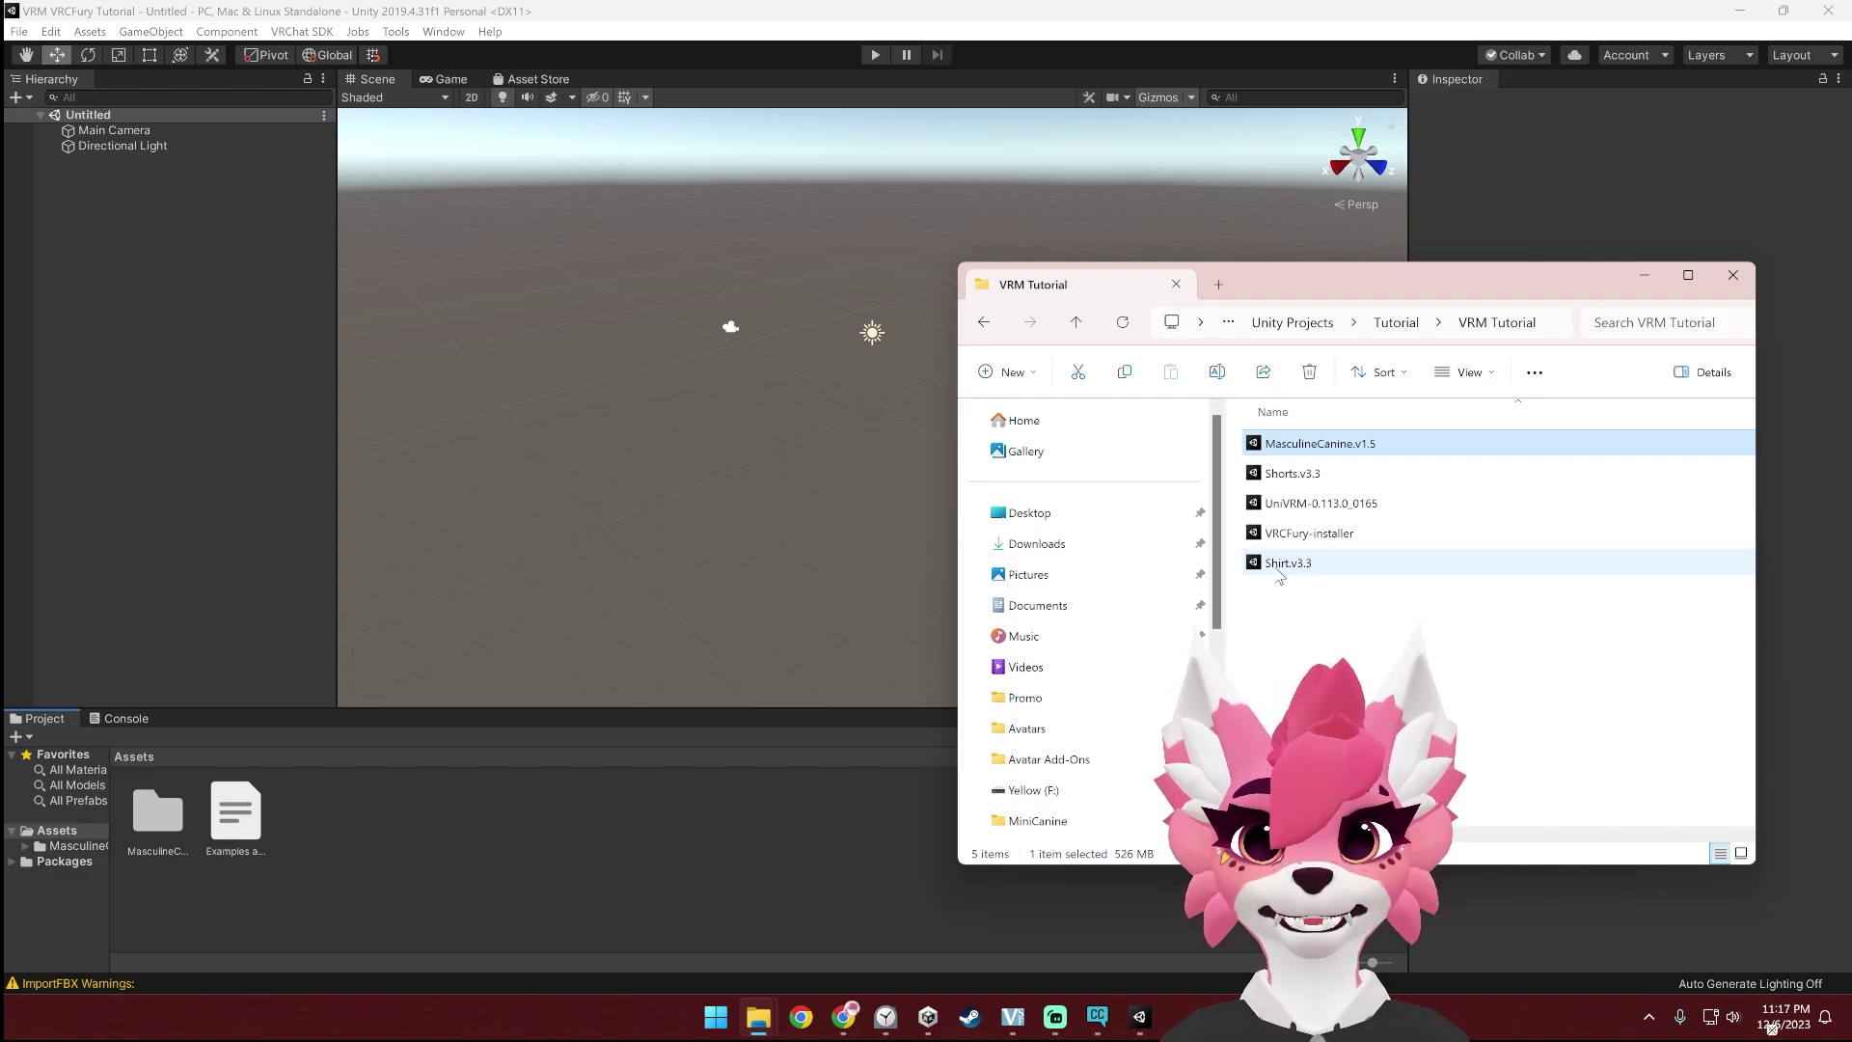
{"action": "left_click_drag", "start_coordinate": [1288, 565], "coordinate": [477, 847]}
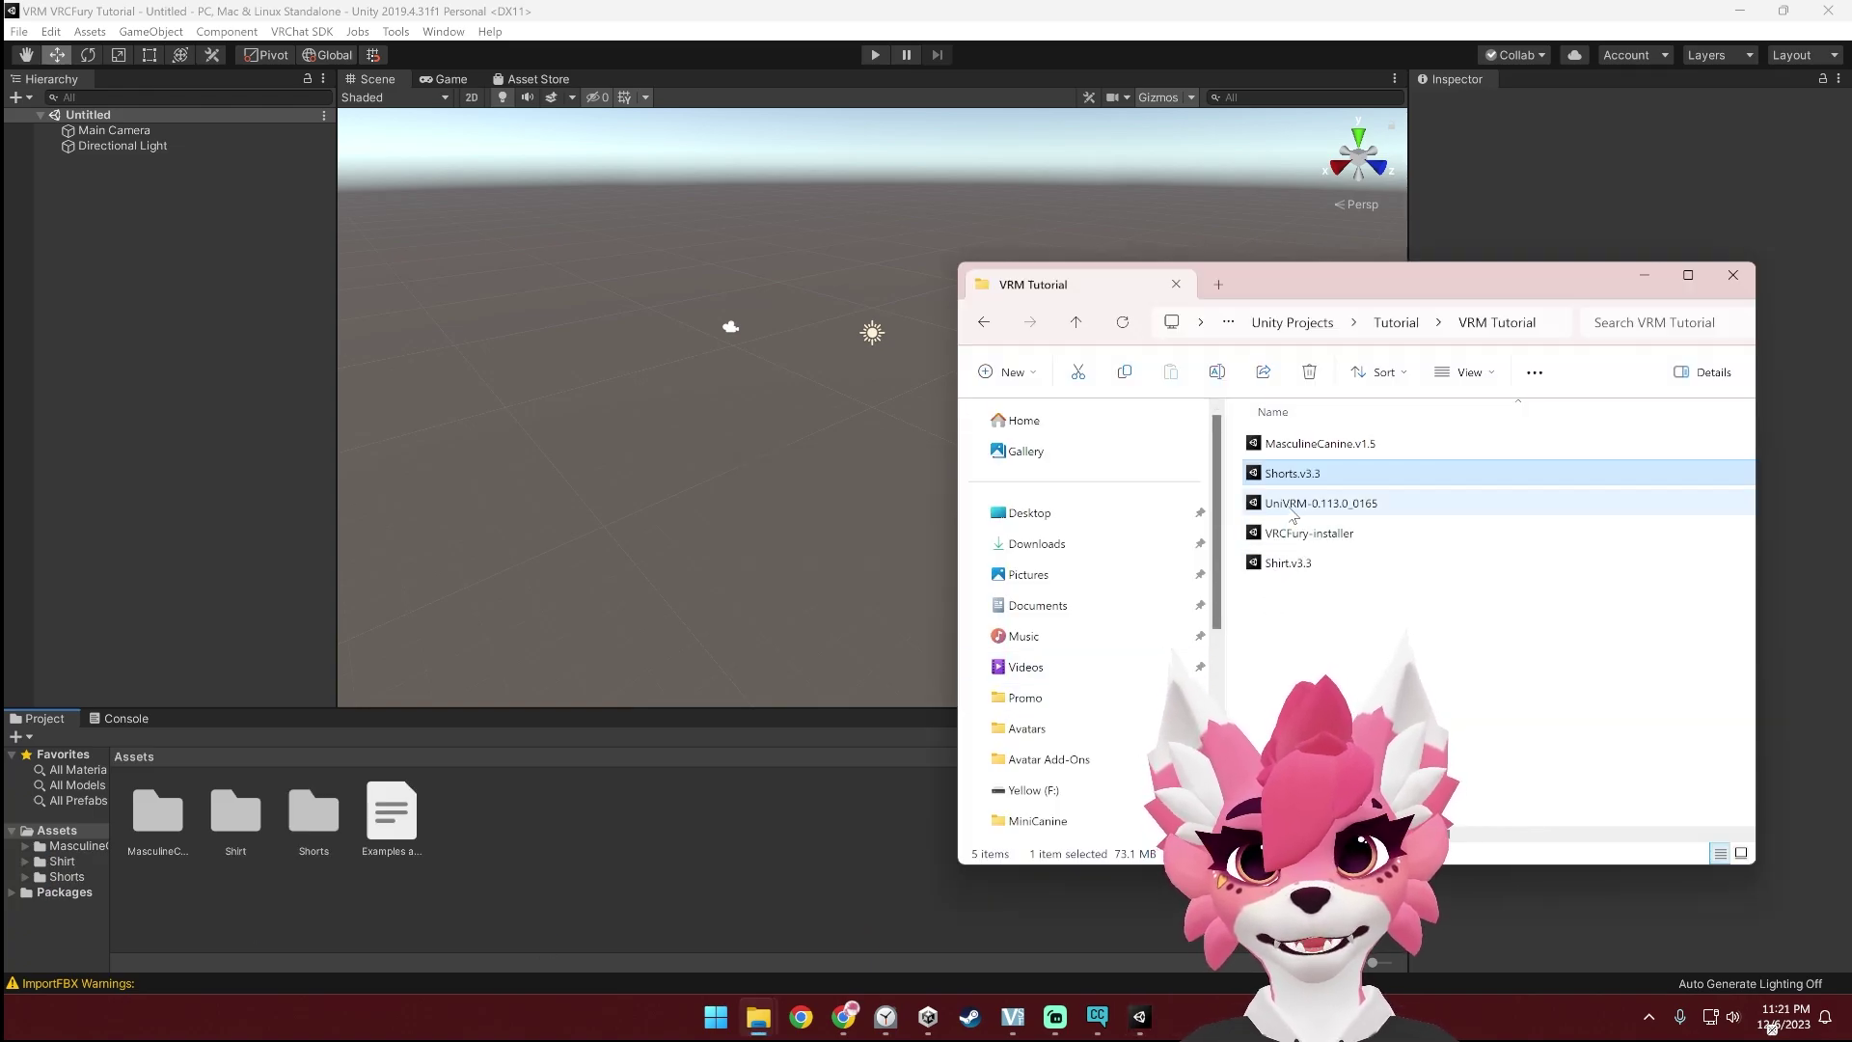
{"action": "left_click", "coordinate": [1293, 506]}
{"action": "left_click_drag", "start_coordinate": [681, 868], "coordinate": [623, 870]}
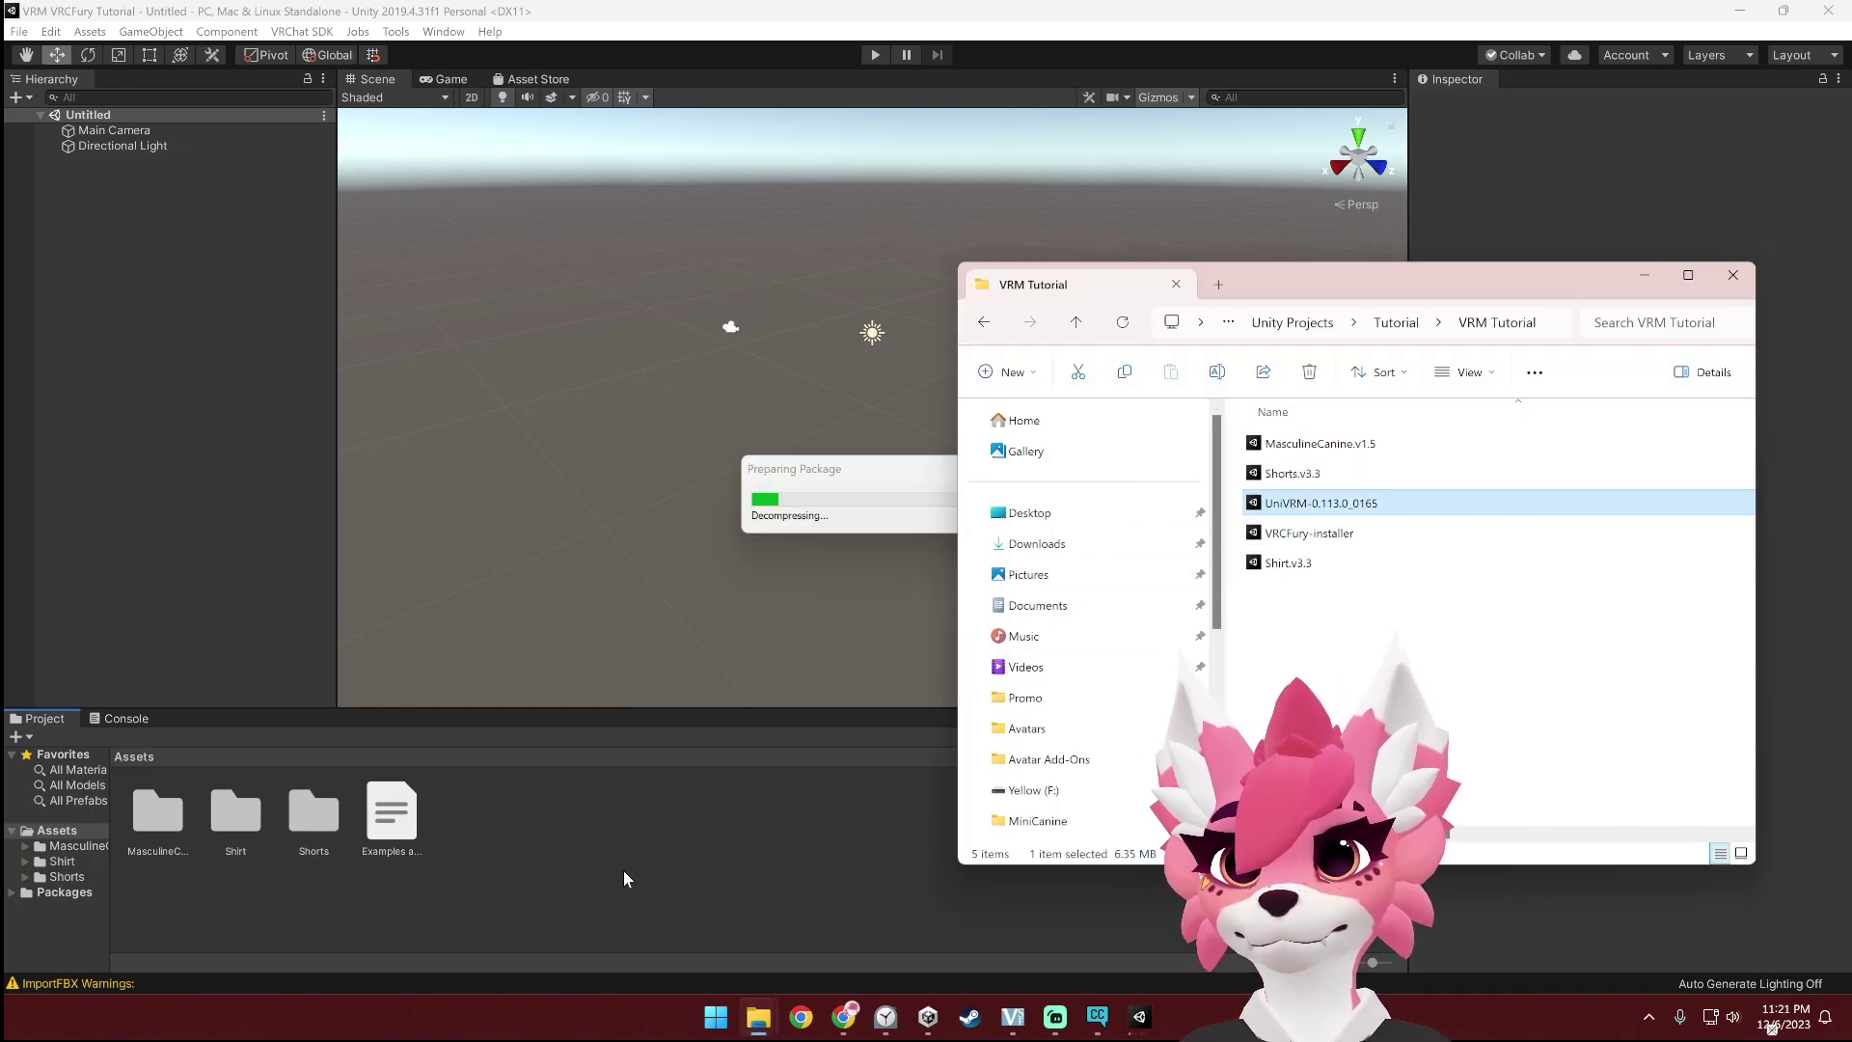
{"action": "left_click", "coordinate": [561, 671]}
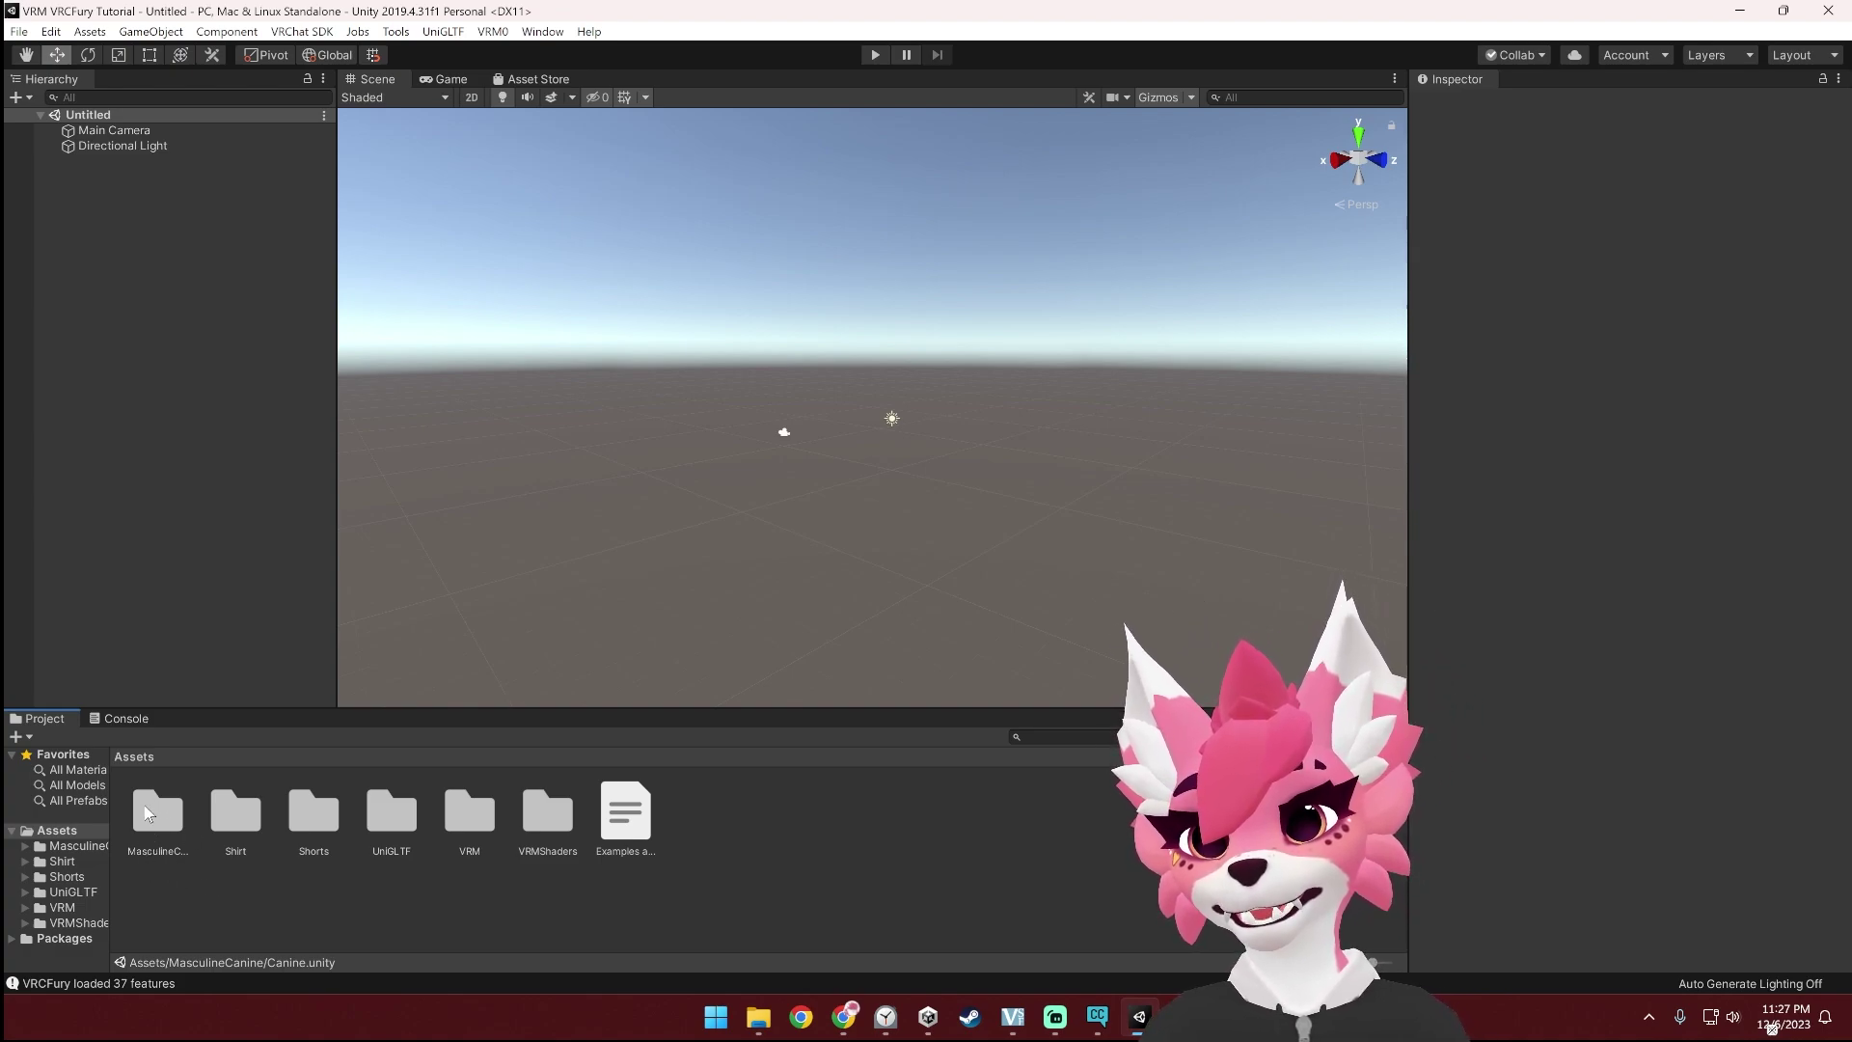
Step: Open the Canine scene from the MasculineCanine folder and inspect the avatar's body up close
{"action": "double_click", "coordinate": [148, 813]}
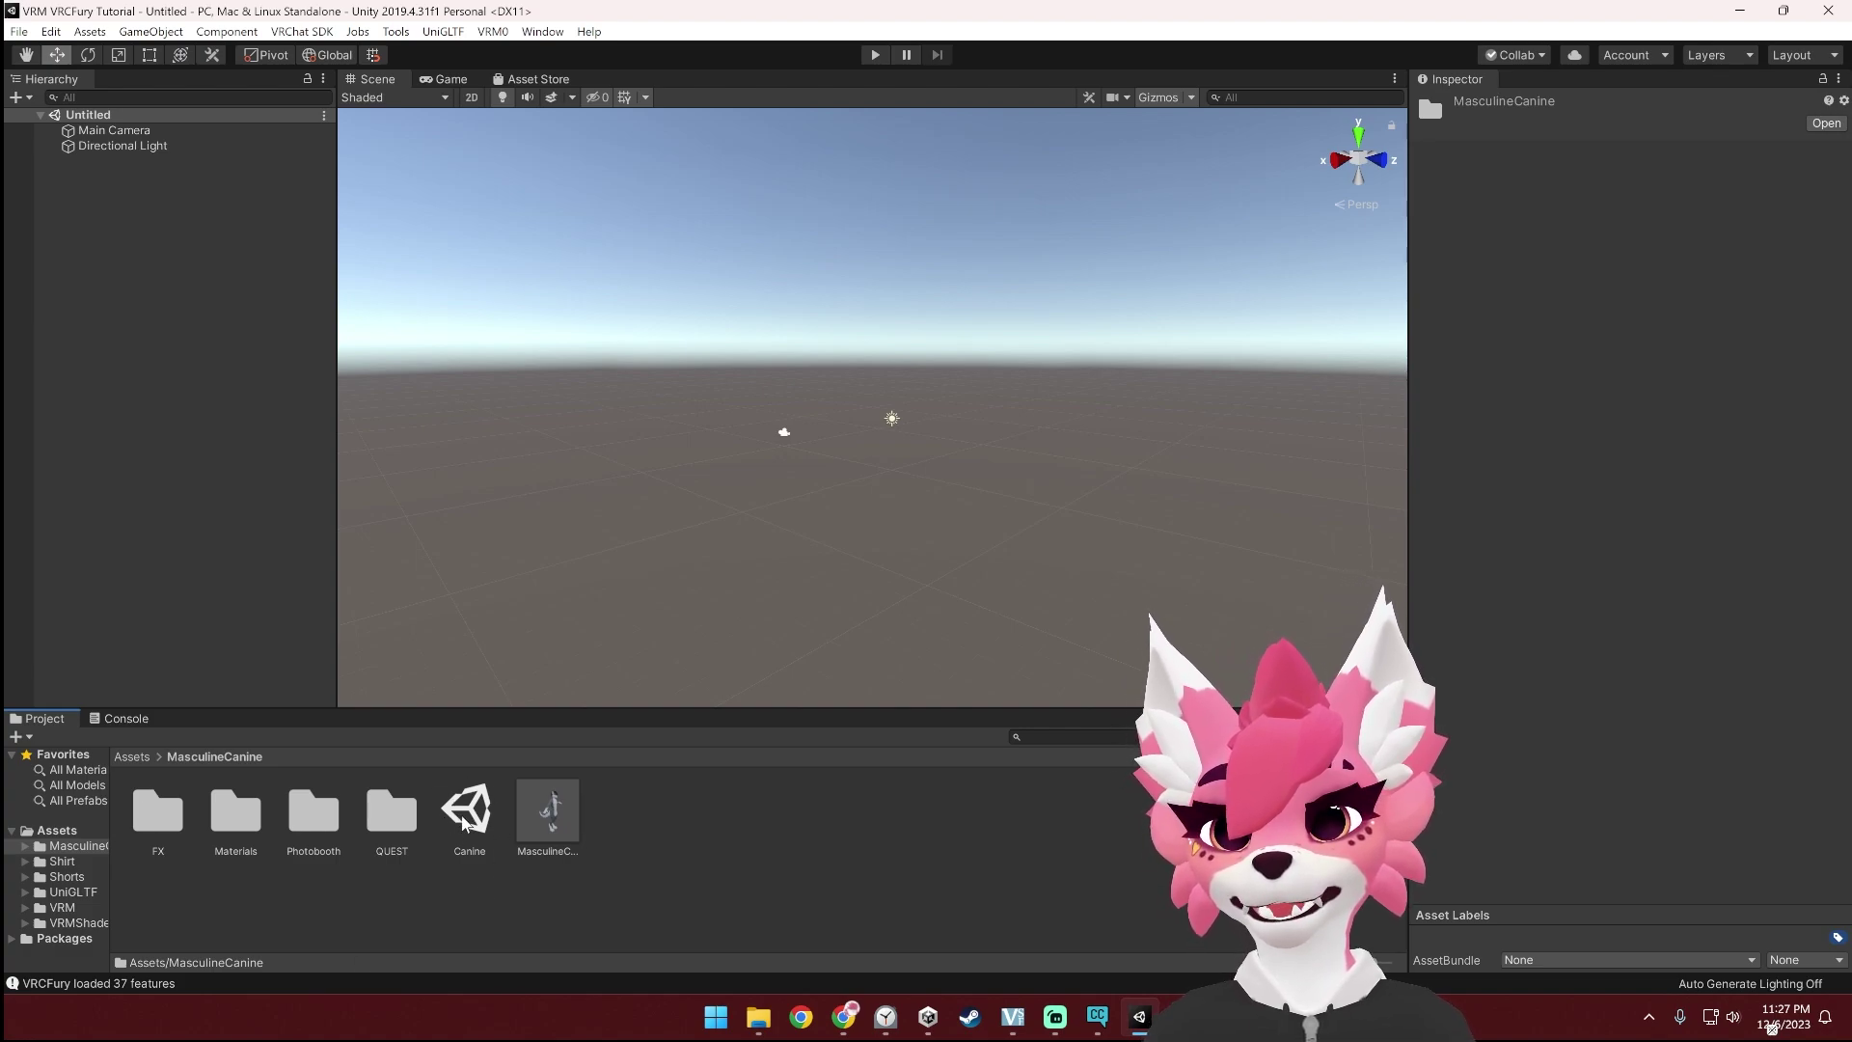
{"action": "double_click", "coordinate": [472, 813]}
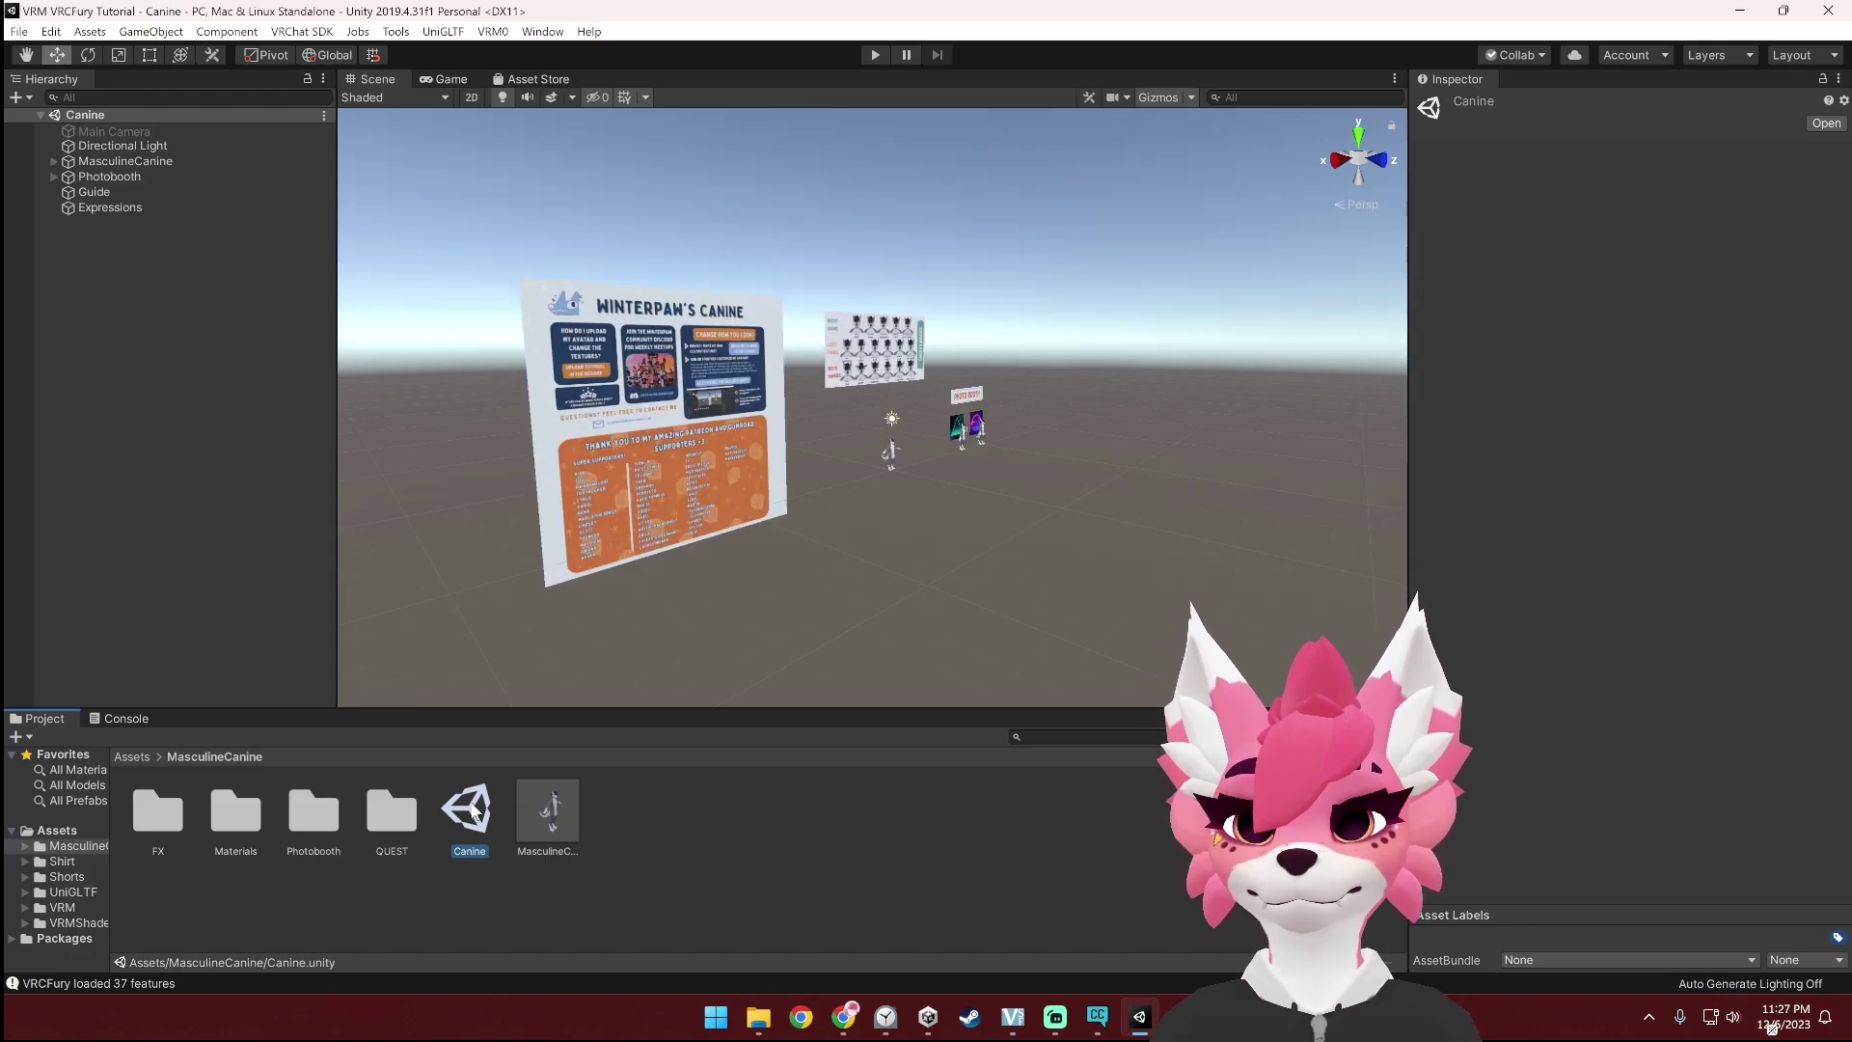
{"action": "left_click_drag", "start_coordinate": [1044, 511], "coordinate": [877, 459], "text": "alt"}
{"action": "left_click", "coordinate": [878, 456]}
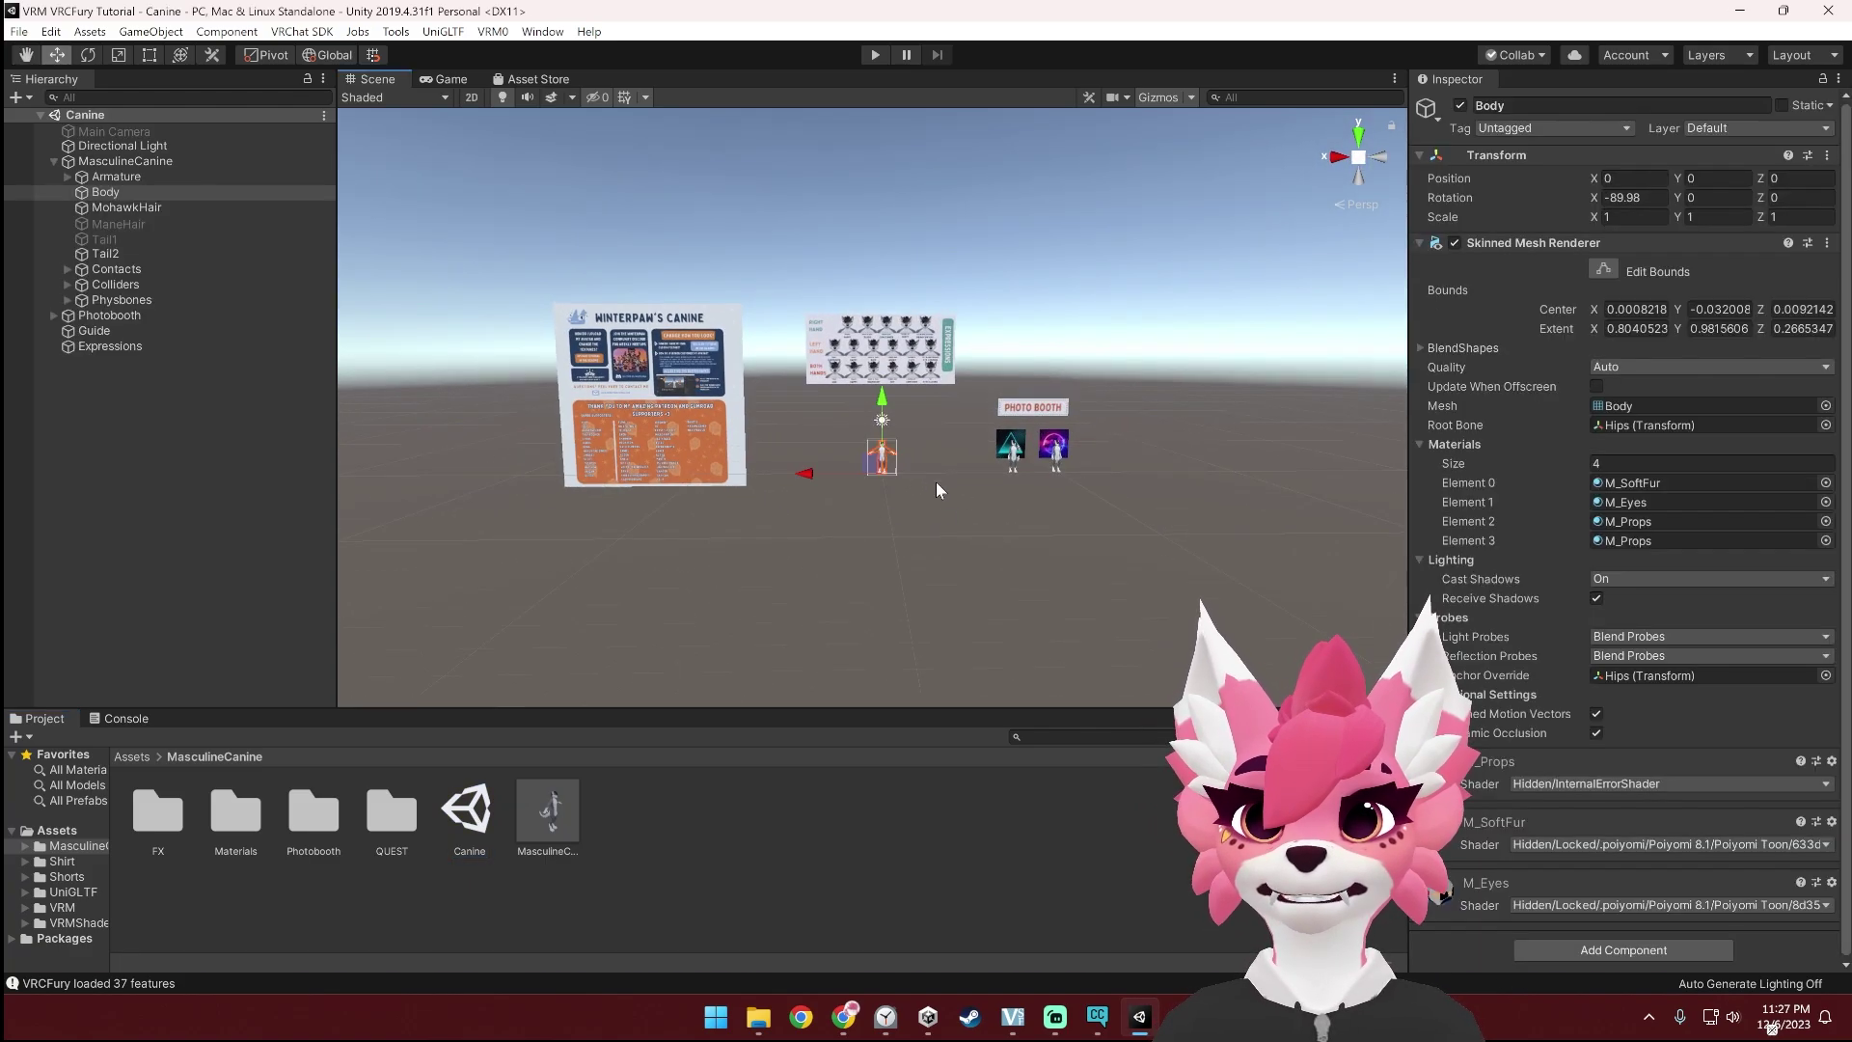
{"action": "key", "text": "f"}
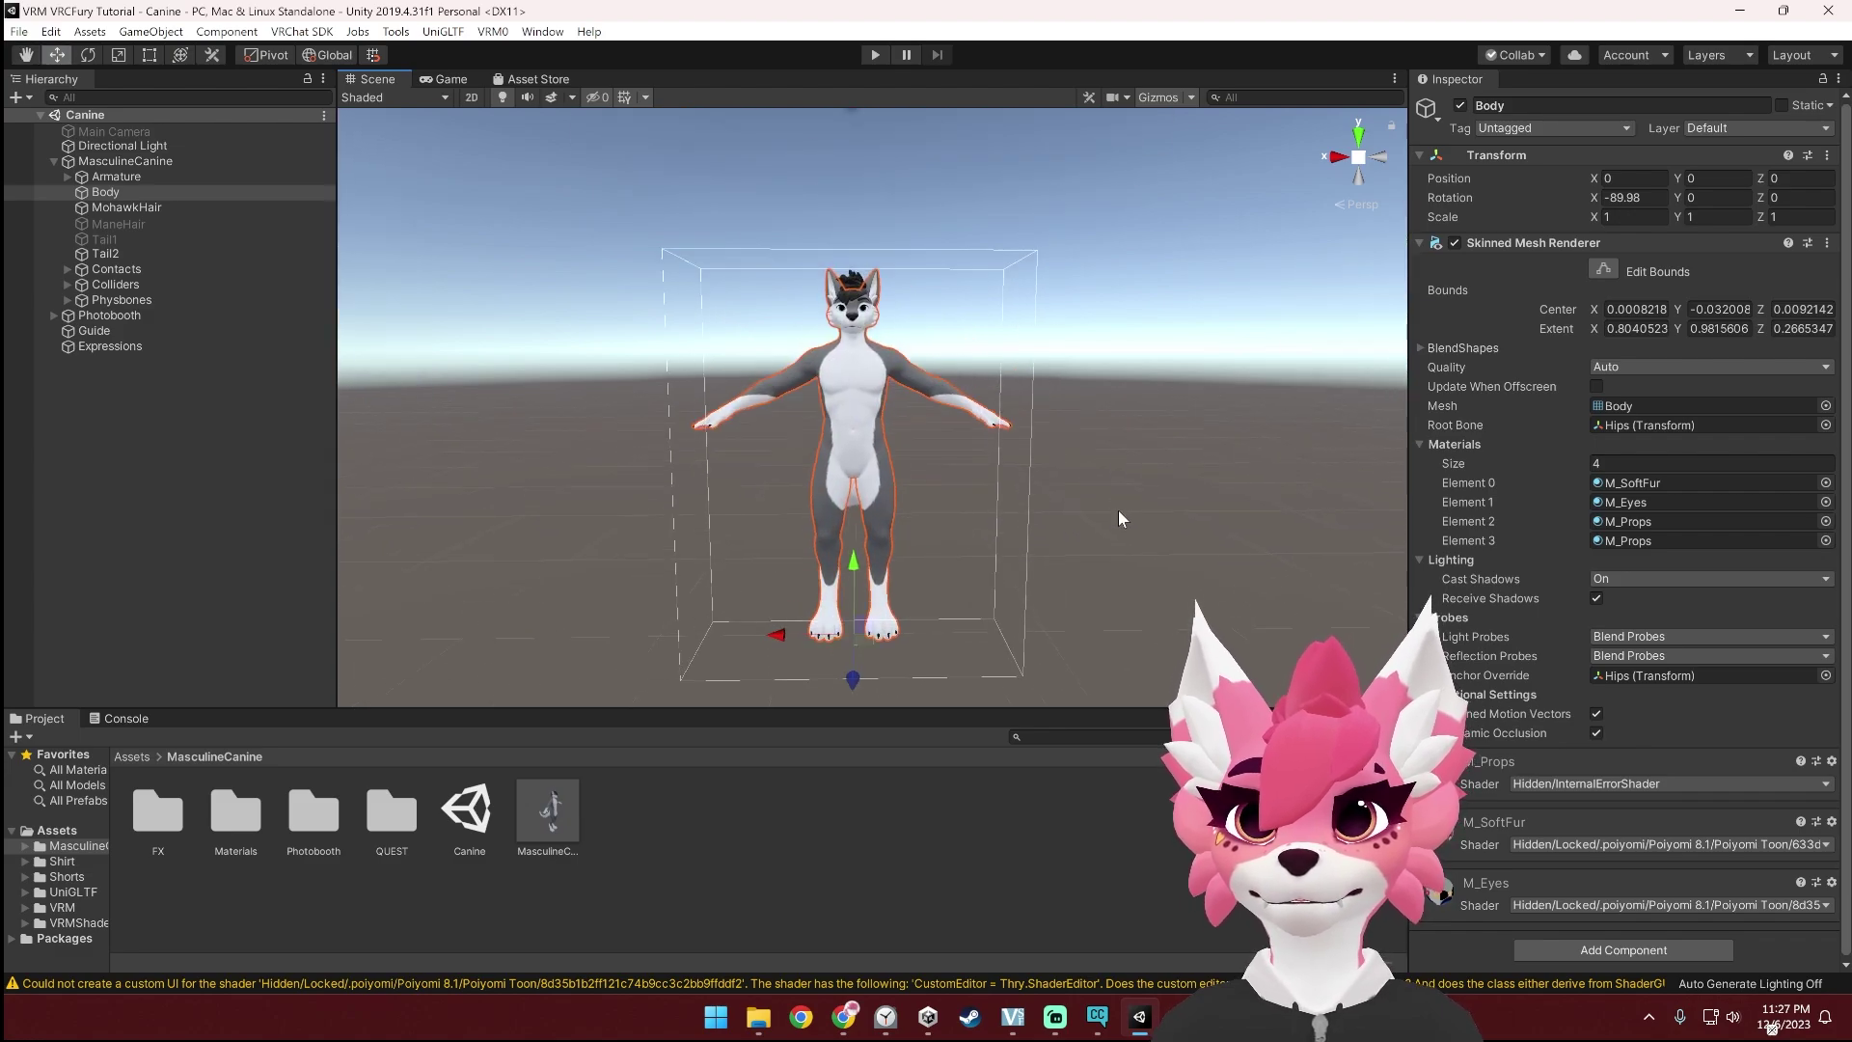
{"action": "left_click", "coordinate": [1119, 512]}
Step: Add the Shirt.MascCanine prefab from the Shirt folder as a child of MasculineCanine, and return to the Assets folder
{"action": "left_click", "coordinate": [135, 758]}
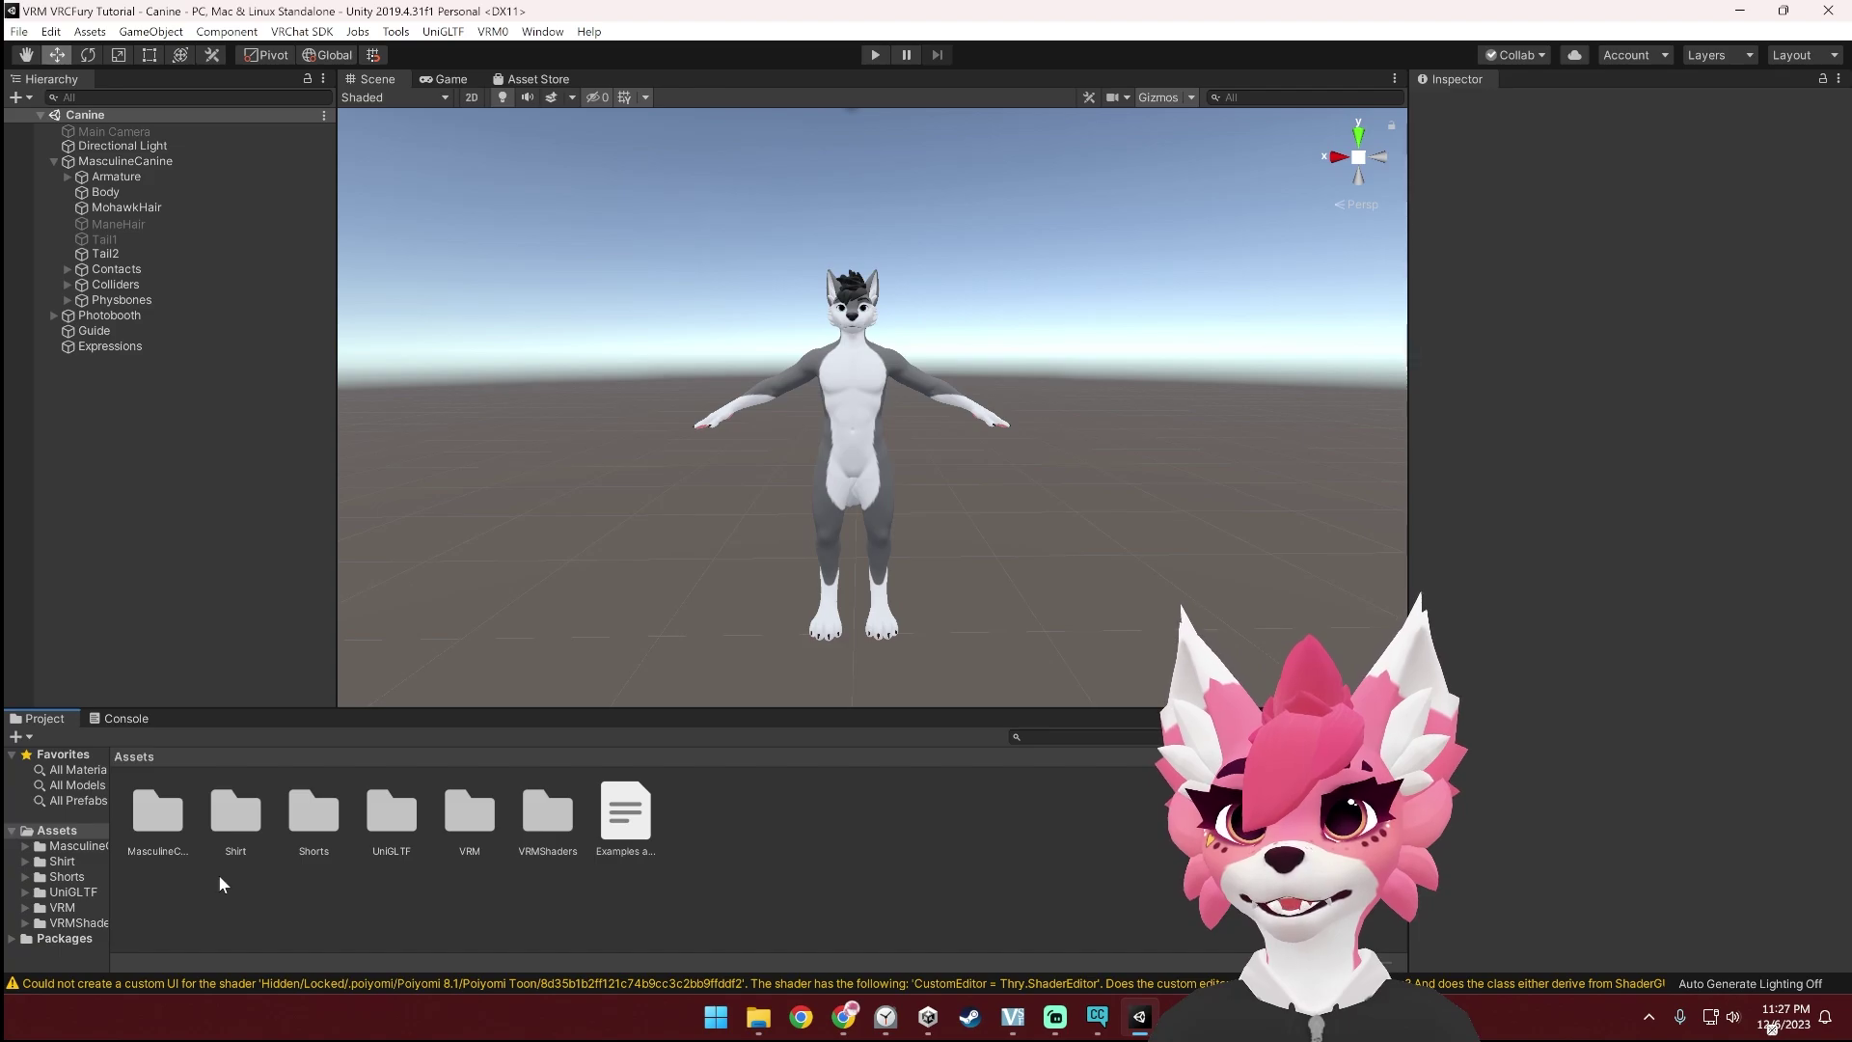
{"action": "double_click", "coordinate": [246, 824]}
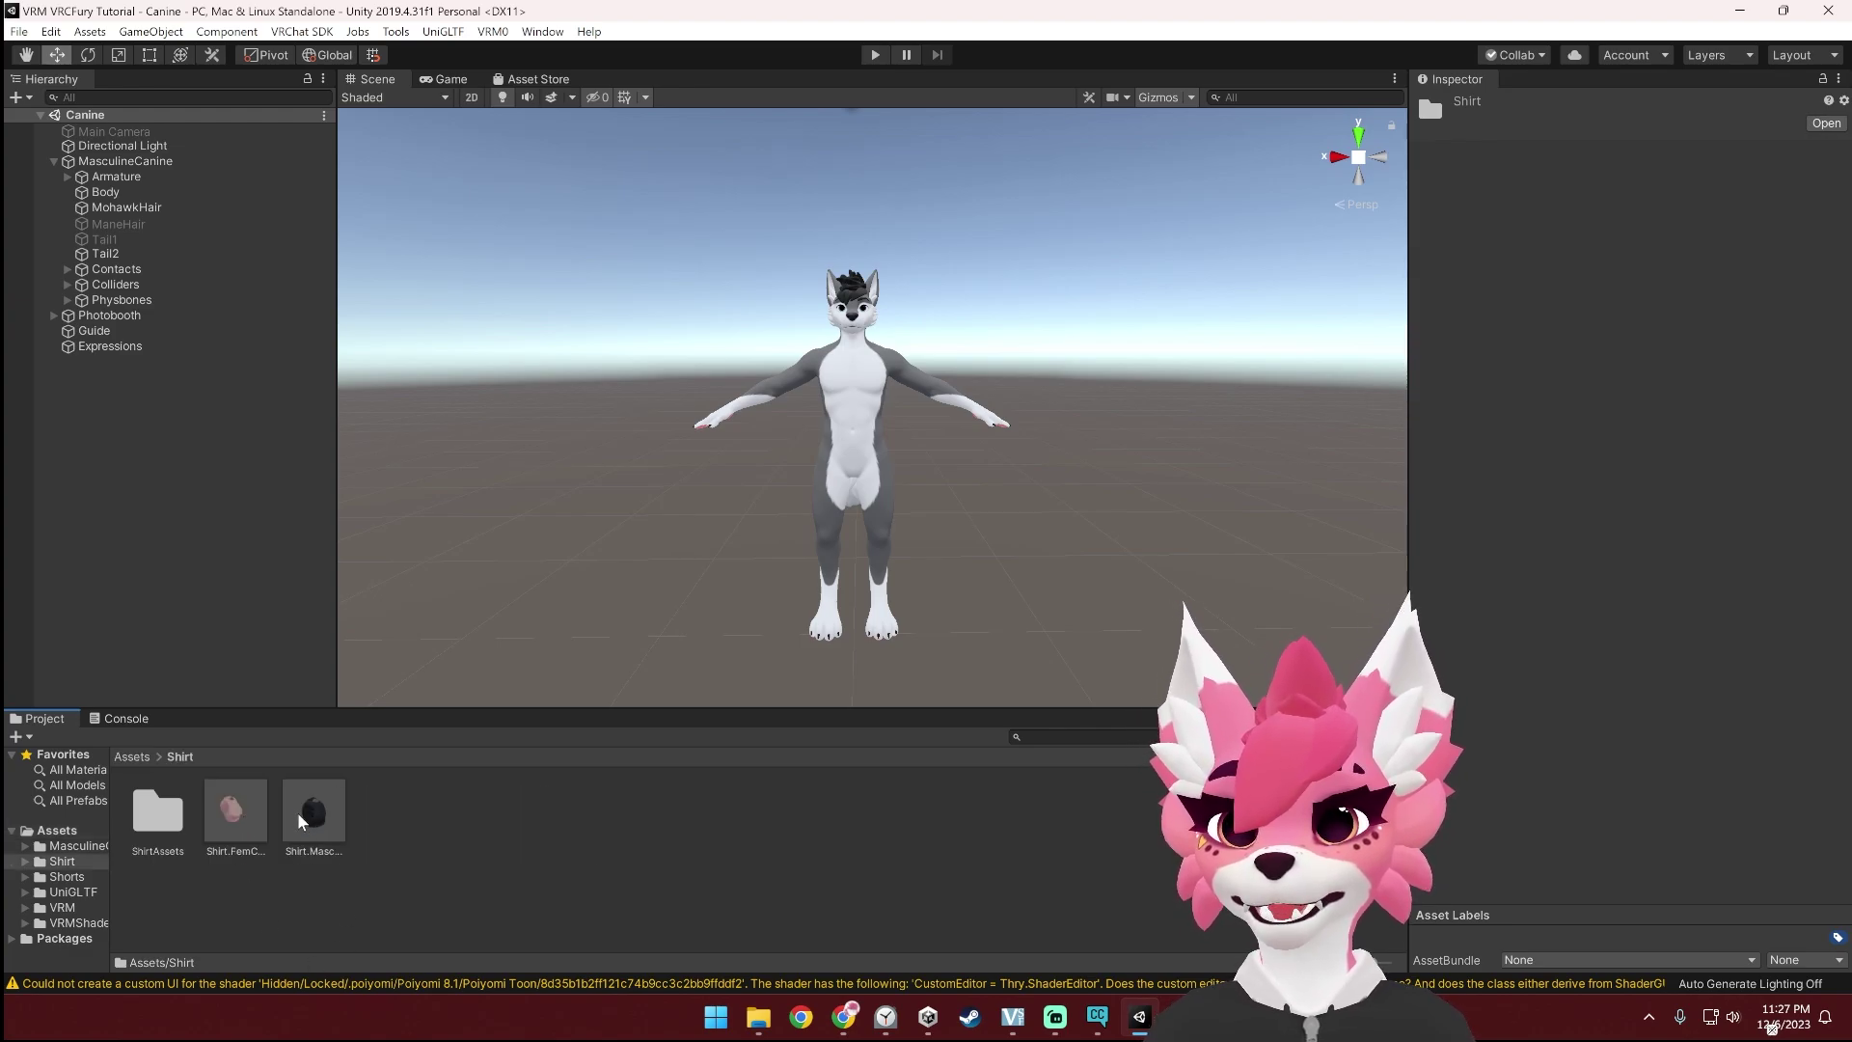
{"action": "left_click_drag", "start_coordinate": [316, 818], "coordinate": [145, 161]}
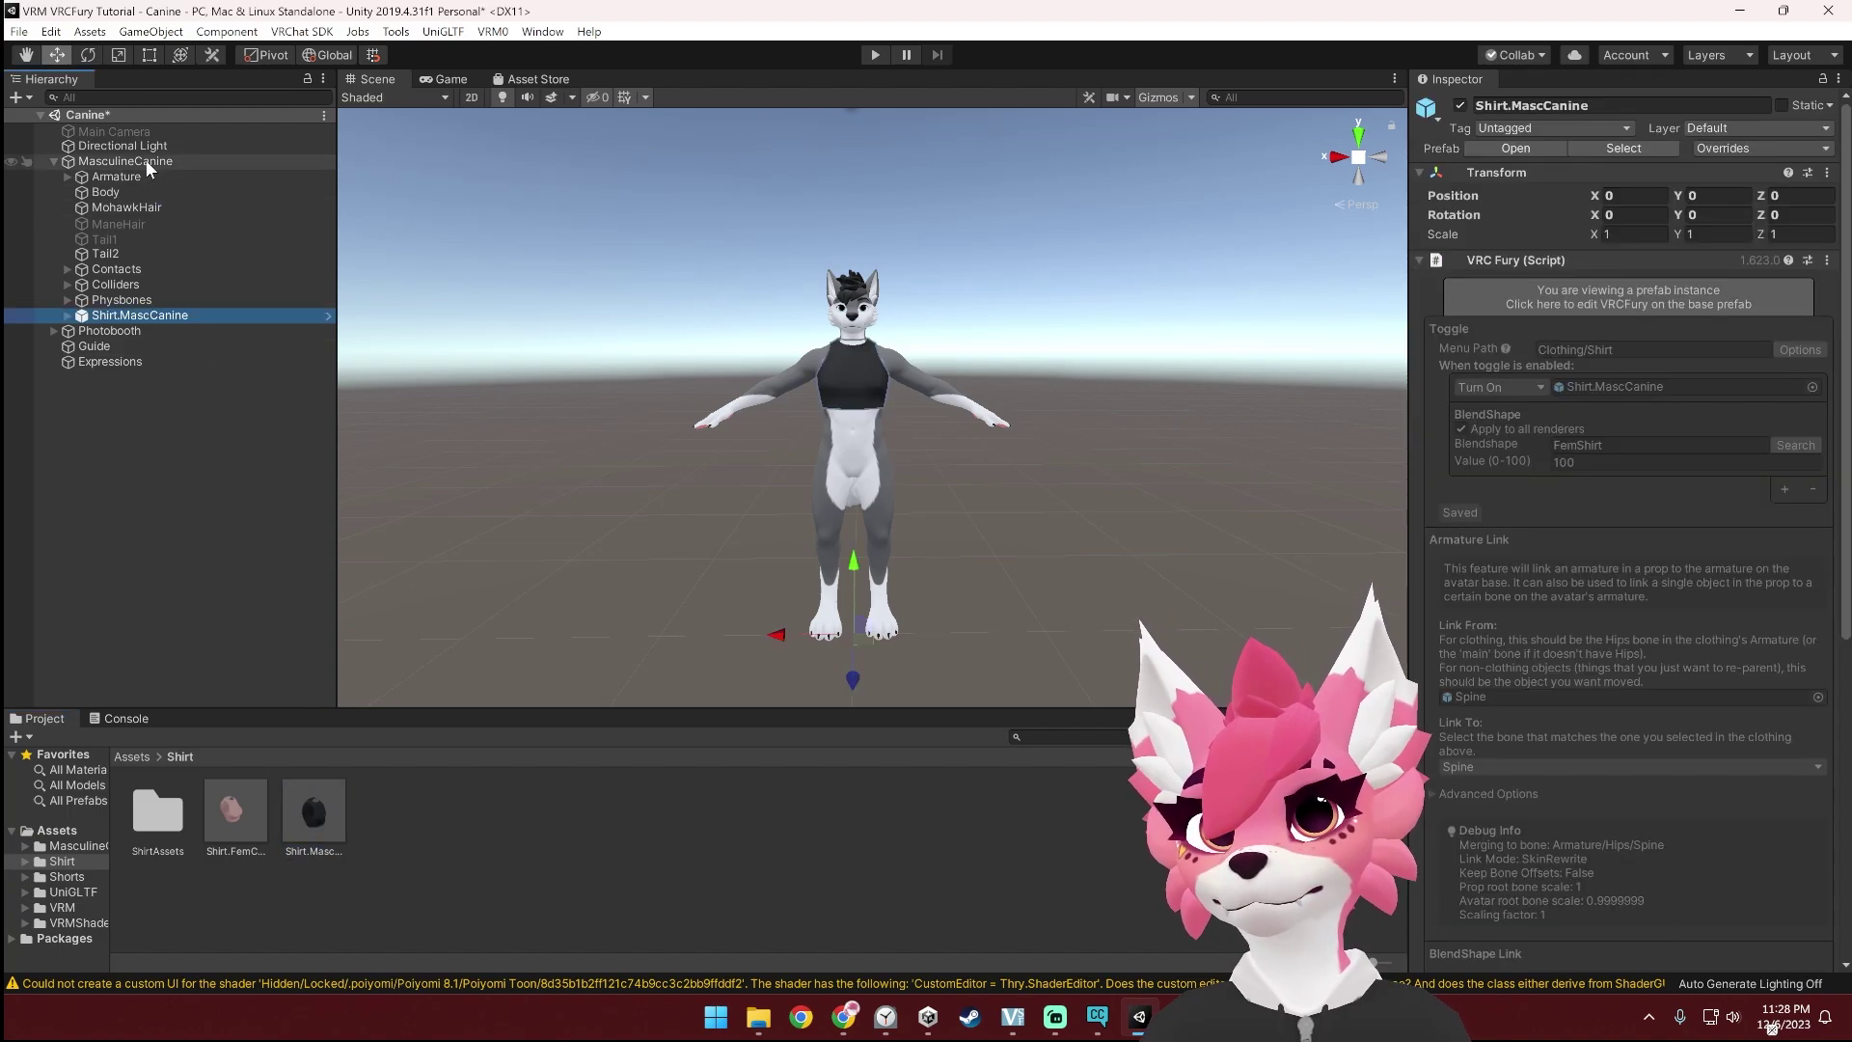
{"action": "left_click", "coordinate": [135, 756]}
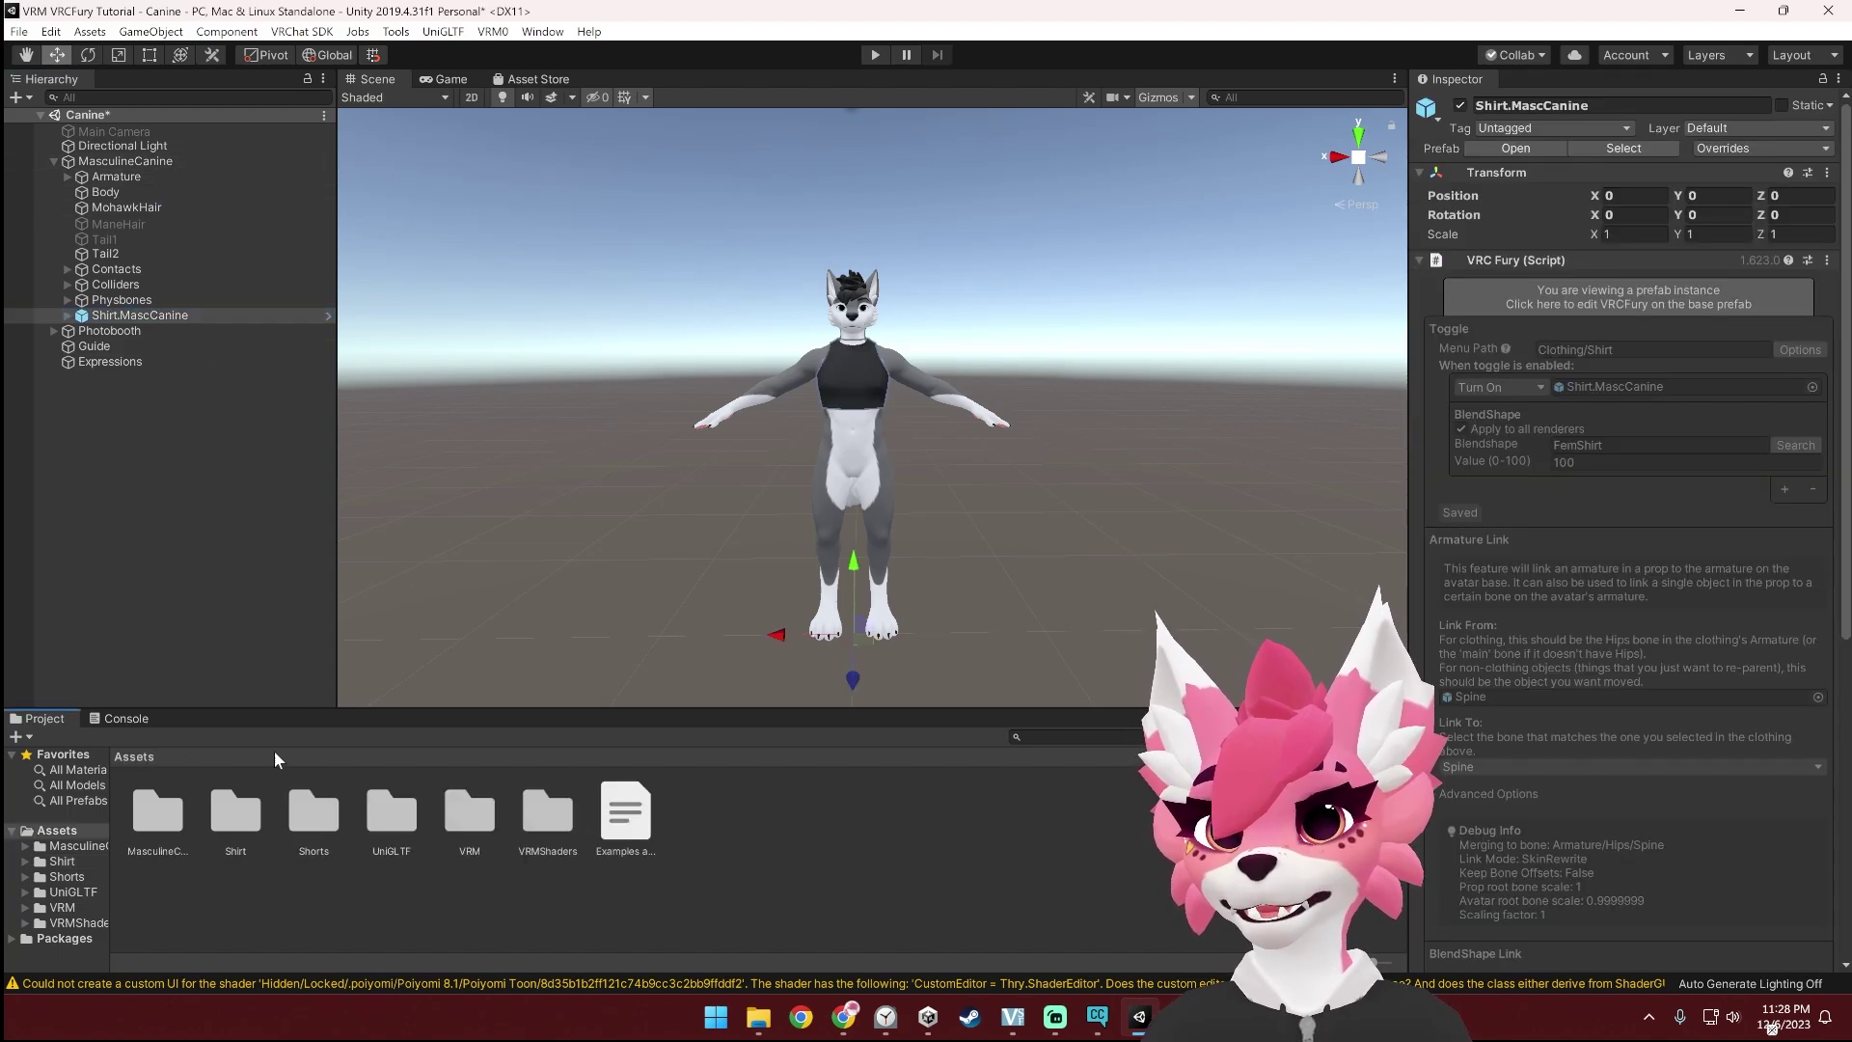
Step: Add the Shorts.MascCanine prefab from the Shorts folder as a child of MasculineCanine
{"action": "double_click", "coordinate": [331, 823]}
{"action": "left_click_drag", "start_coordinate": [313, 810], "coordinate": [145, 160]}
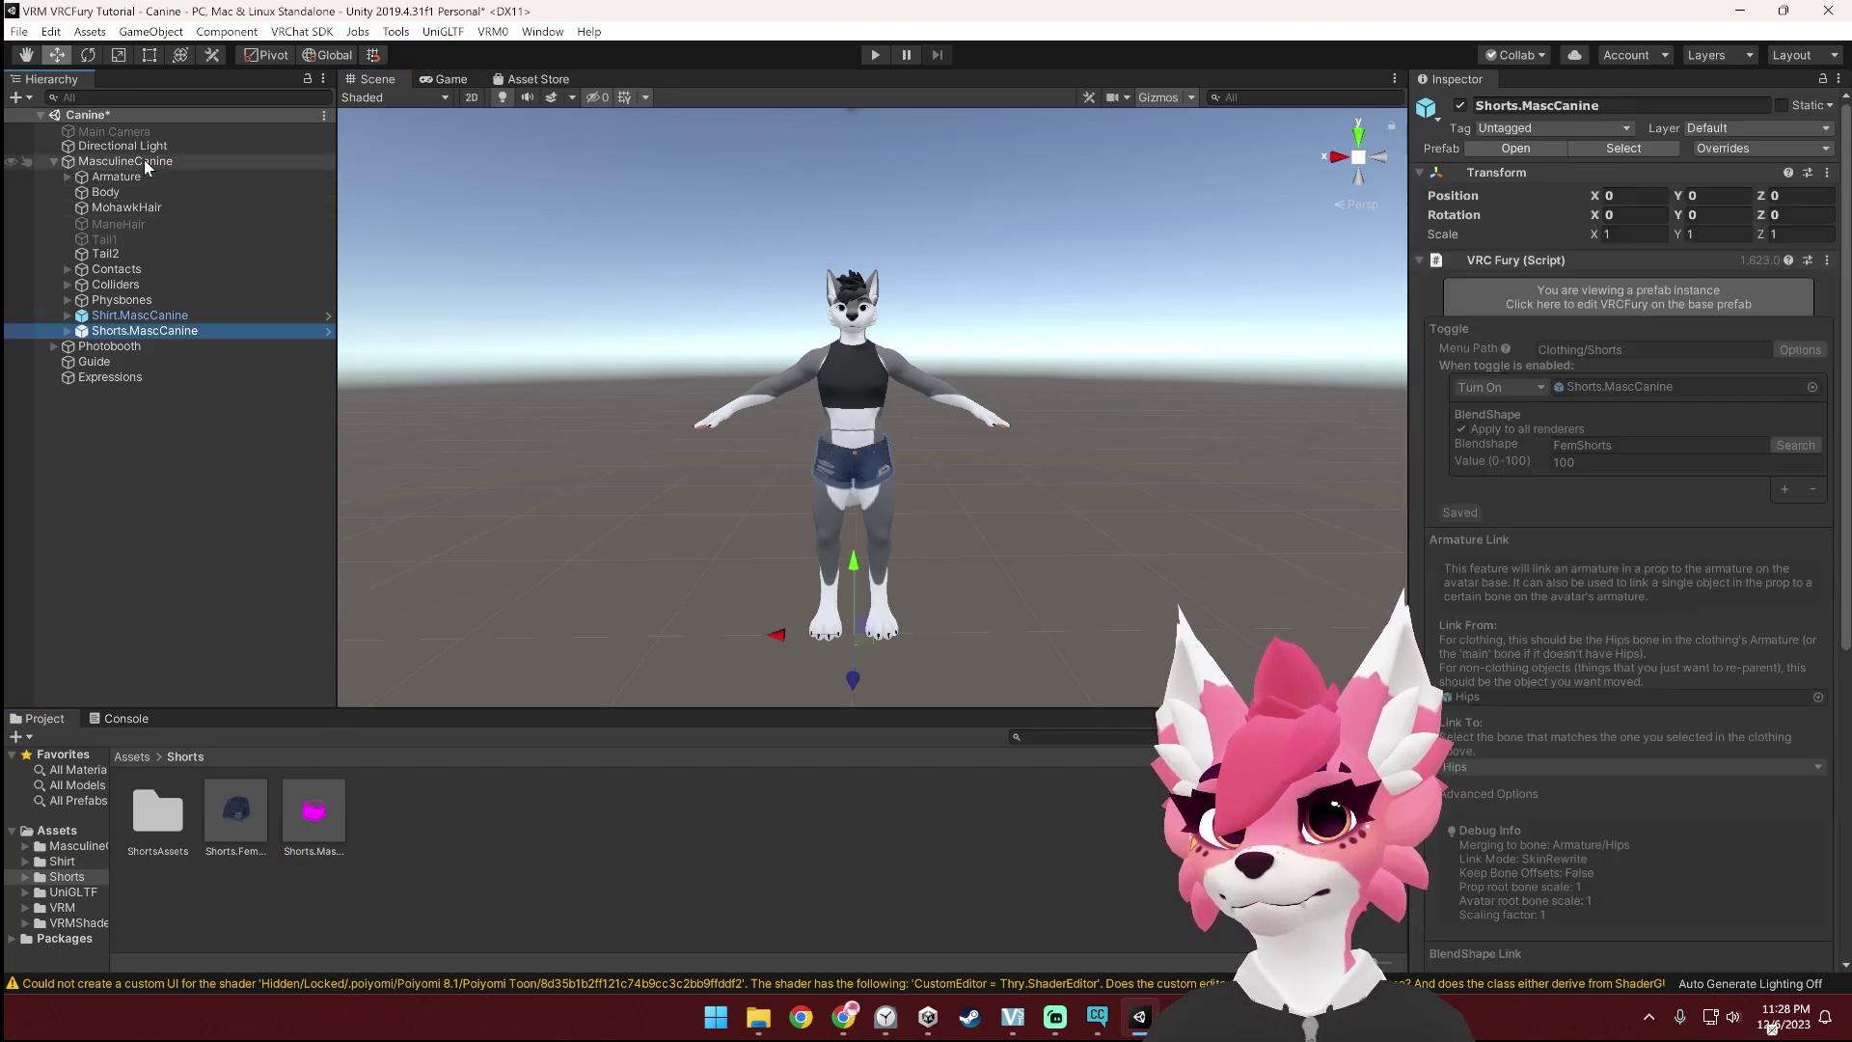
{"action": "left_click", "coordinate": [671, 492]}
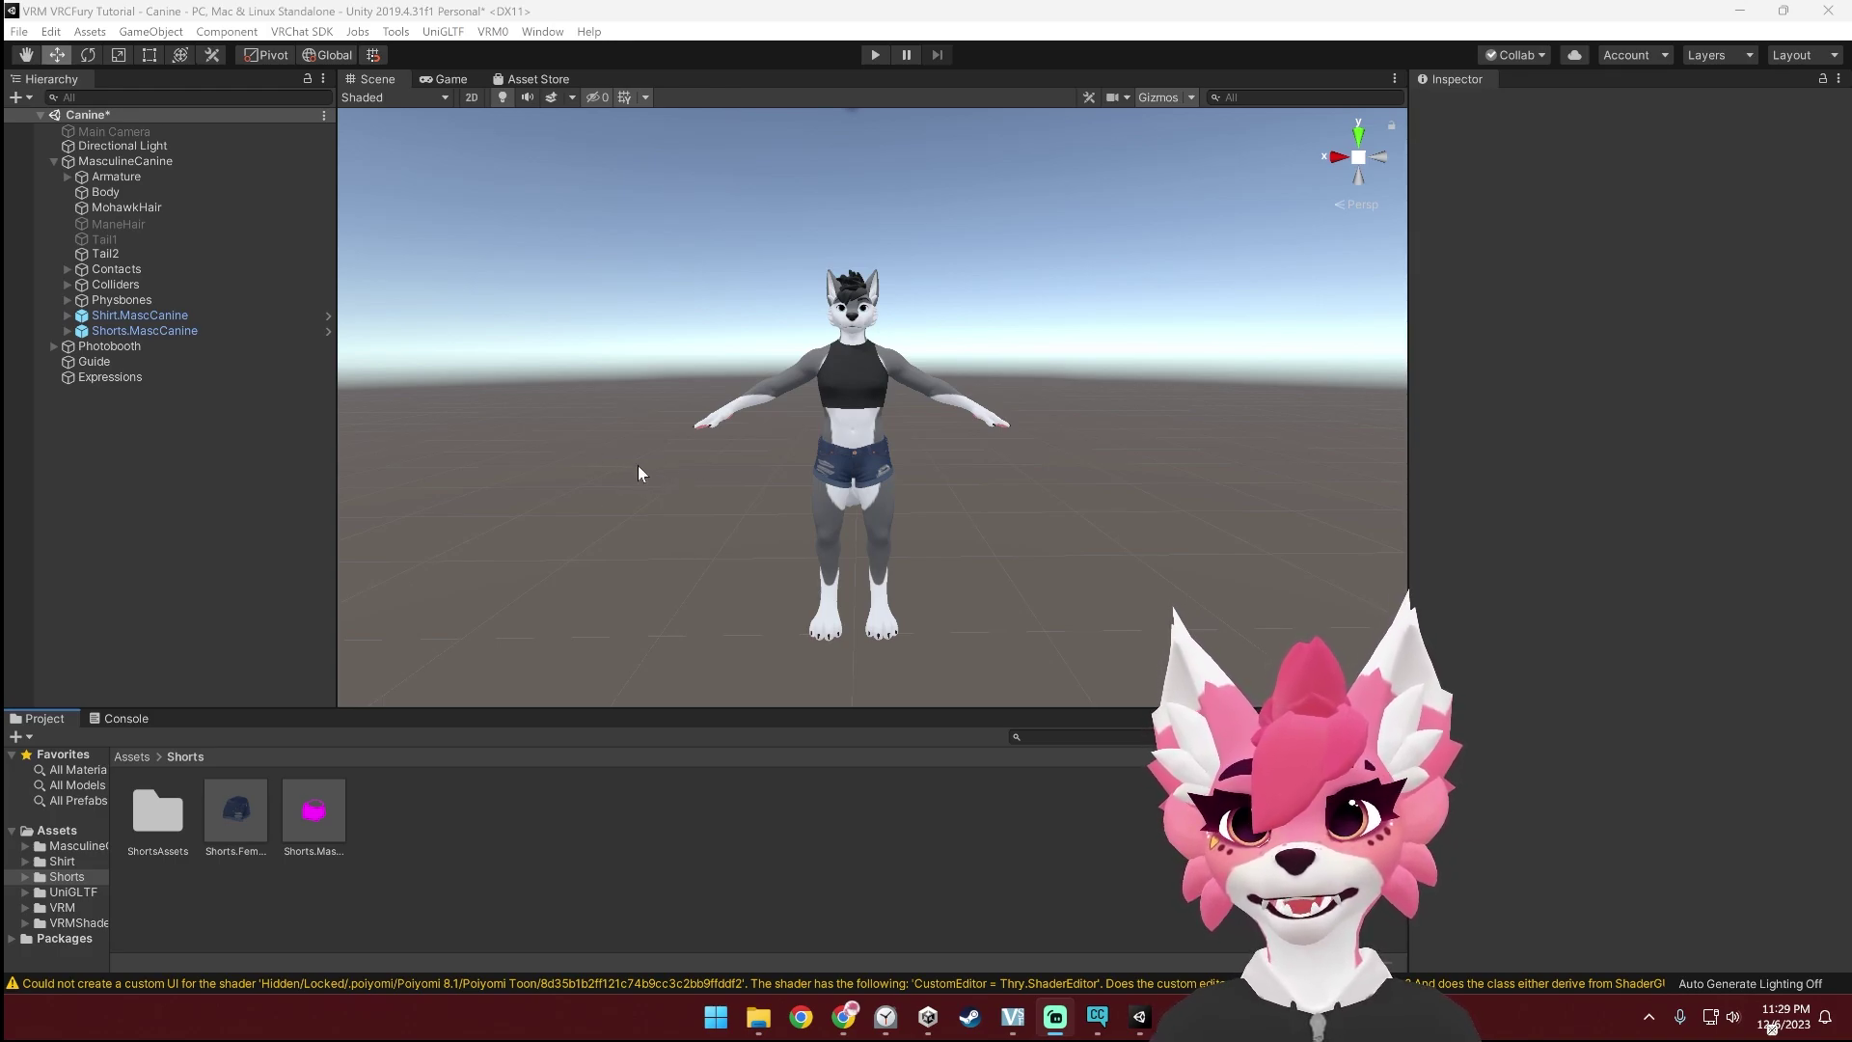
Step: Activate the Tail1 object and hide Tail2 in the scene to preview the alternative tail
{"action": "left_click_drag", "start_coordinate": [687, 470], "coordinate": [880, 464], "text": "alt"}
{"action": "right_click_drag", "start_coordinate": [1205, 466], "coordinate": [993, 473]}
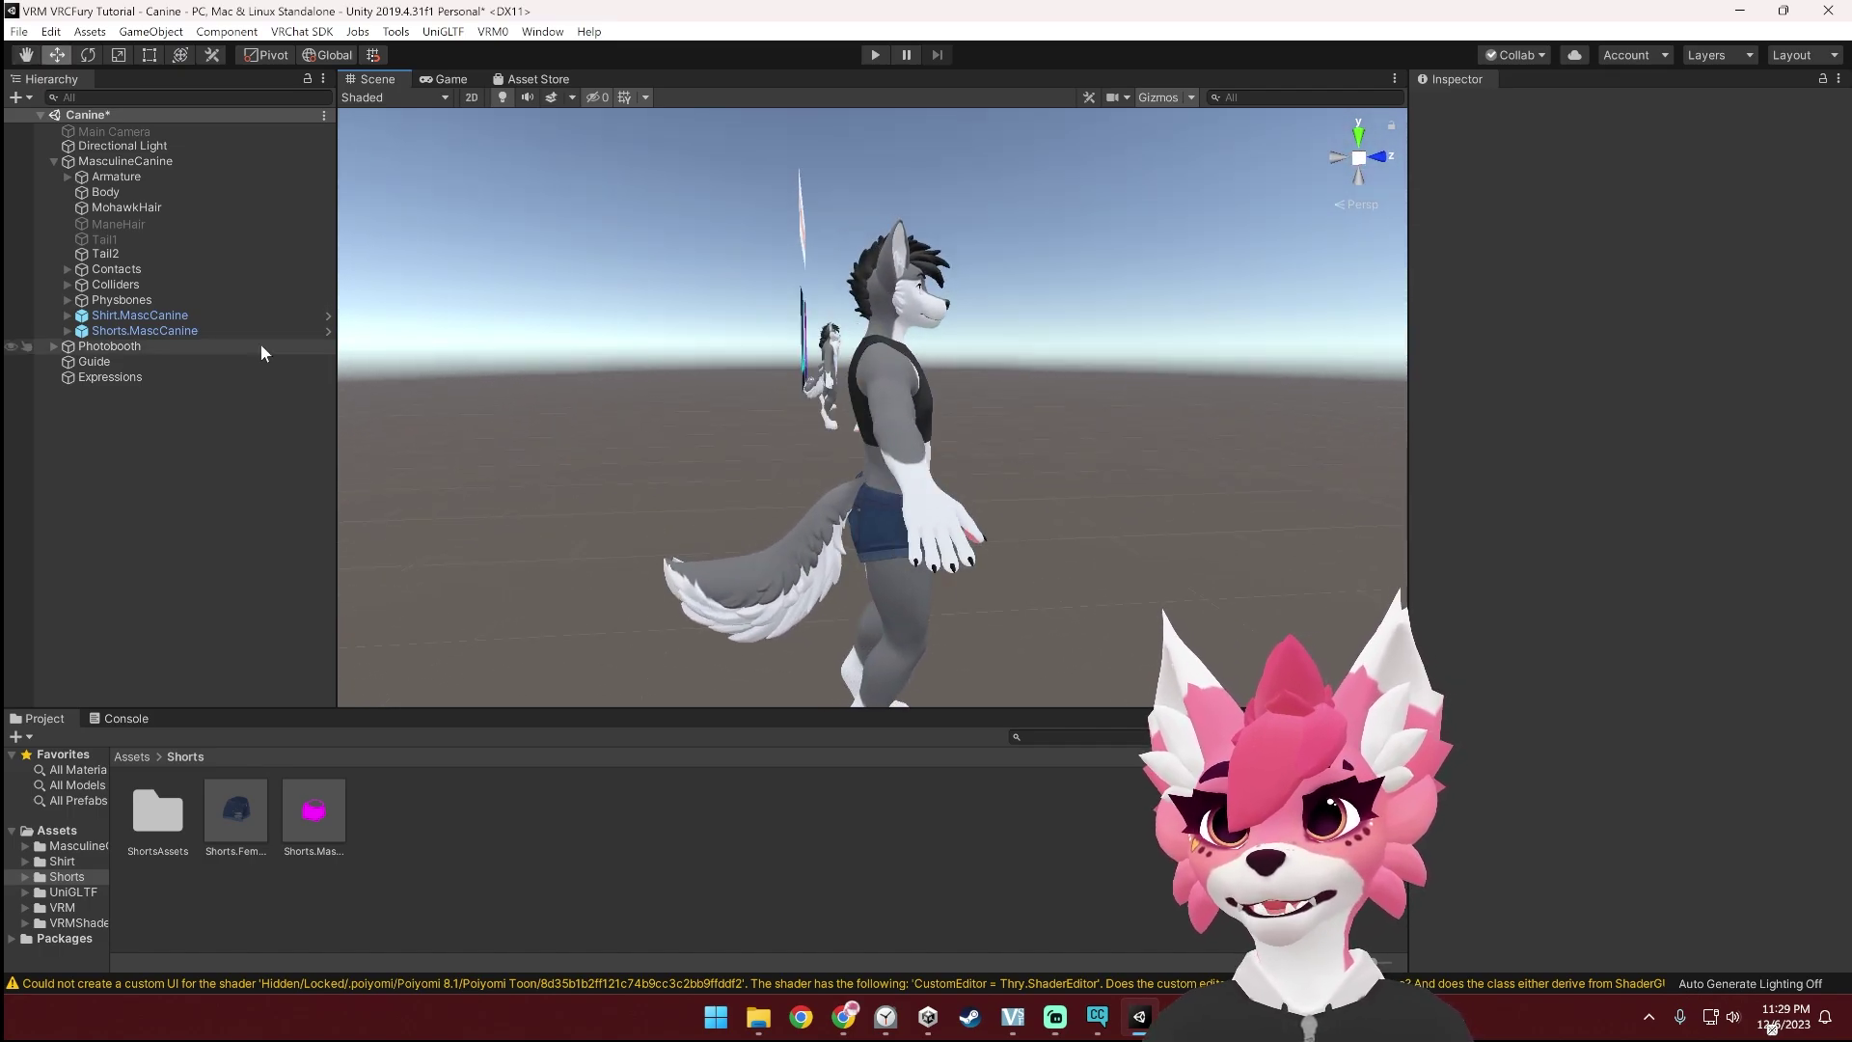
{"action": "middle_click_drag", "start_coordinate": [772, 442], "coordinate": [808, 405]}
{"action": "scroll", "coordinate": [808, 406], "scroll_direction": "up", "scroll_amount": 5}
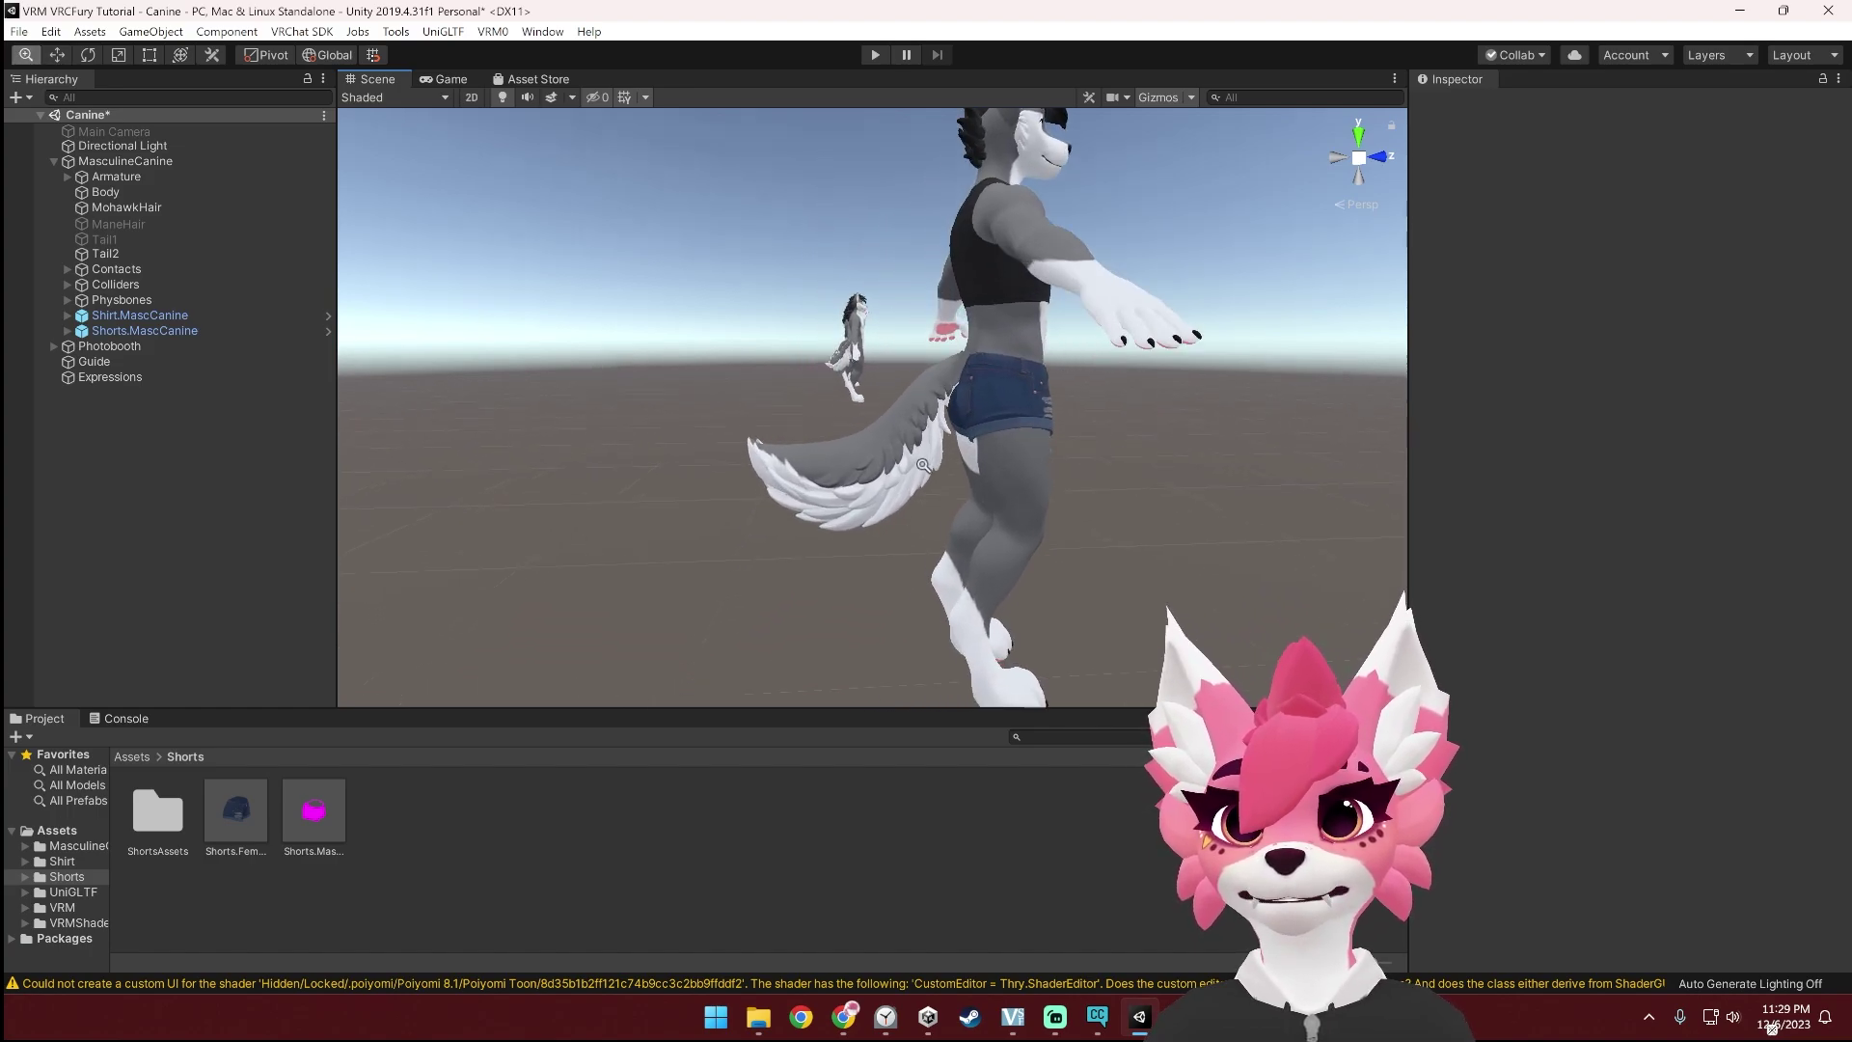
{"action": "left_click", "coordinate": [130, 235]}
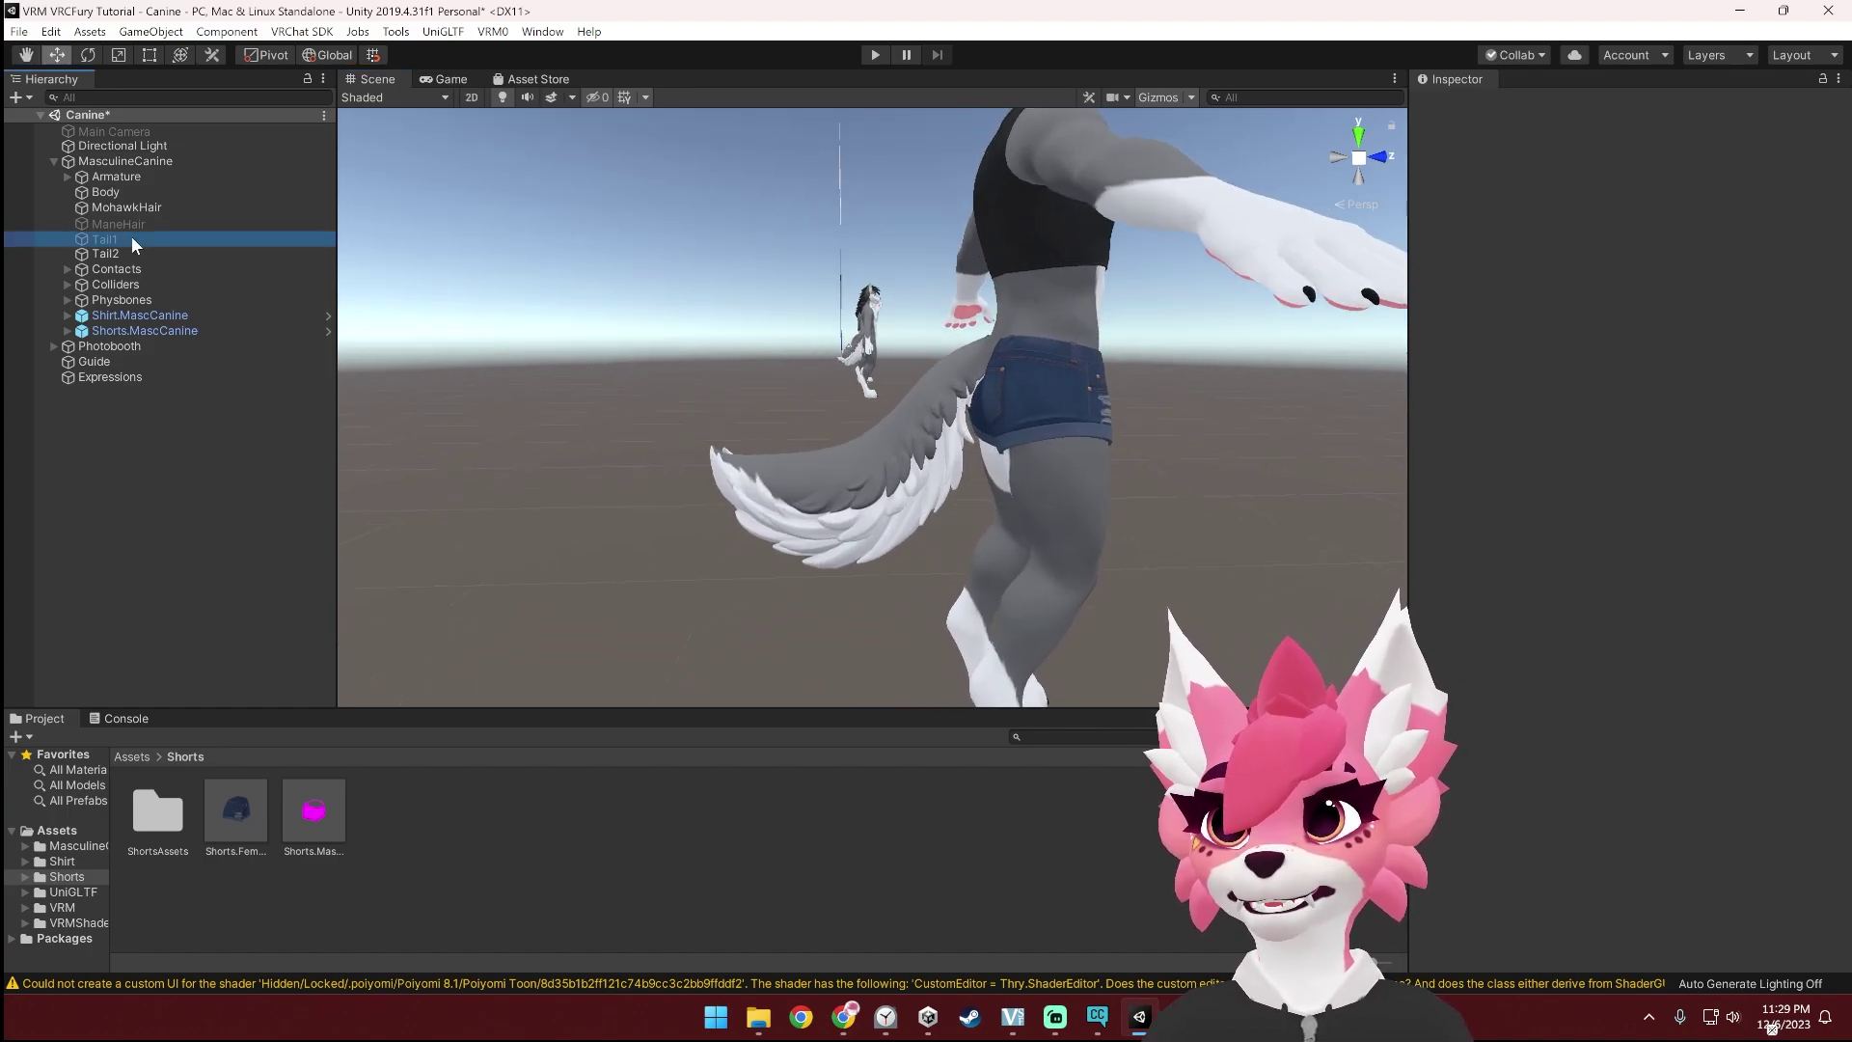
{"action": "left_click", "coordinate": [1460, 106]}
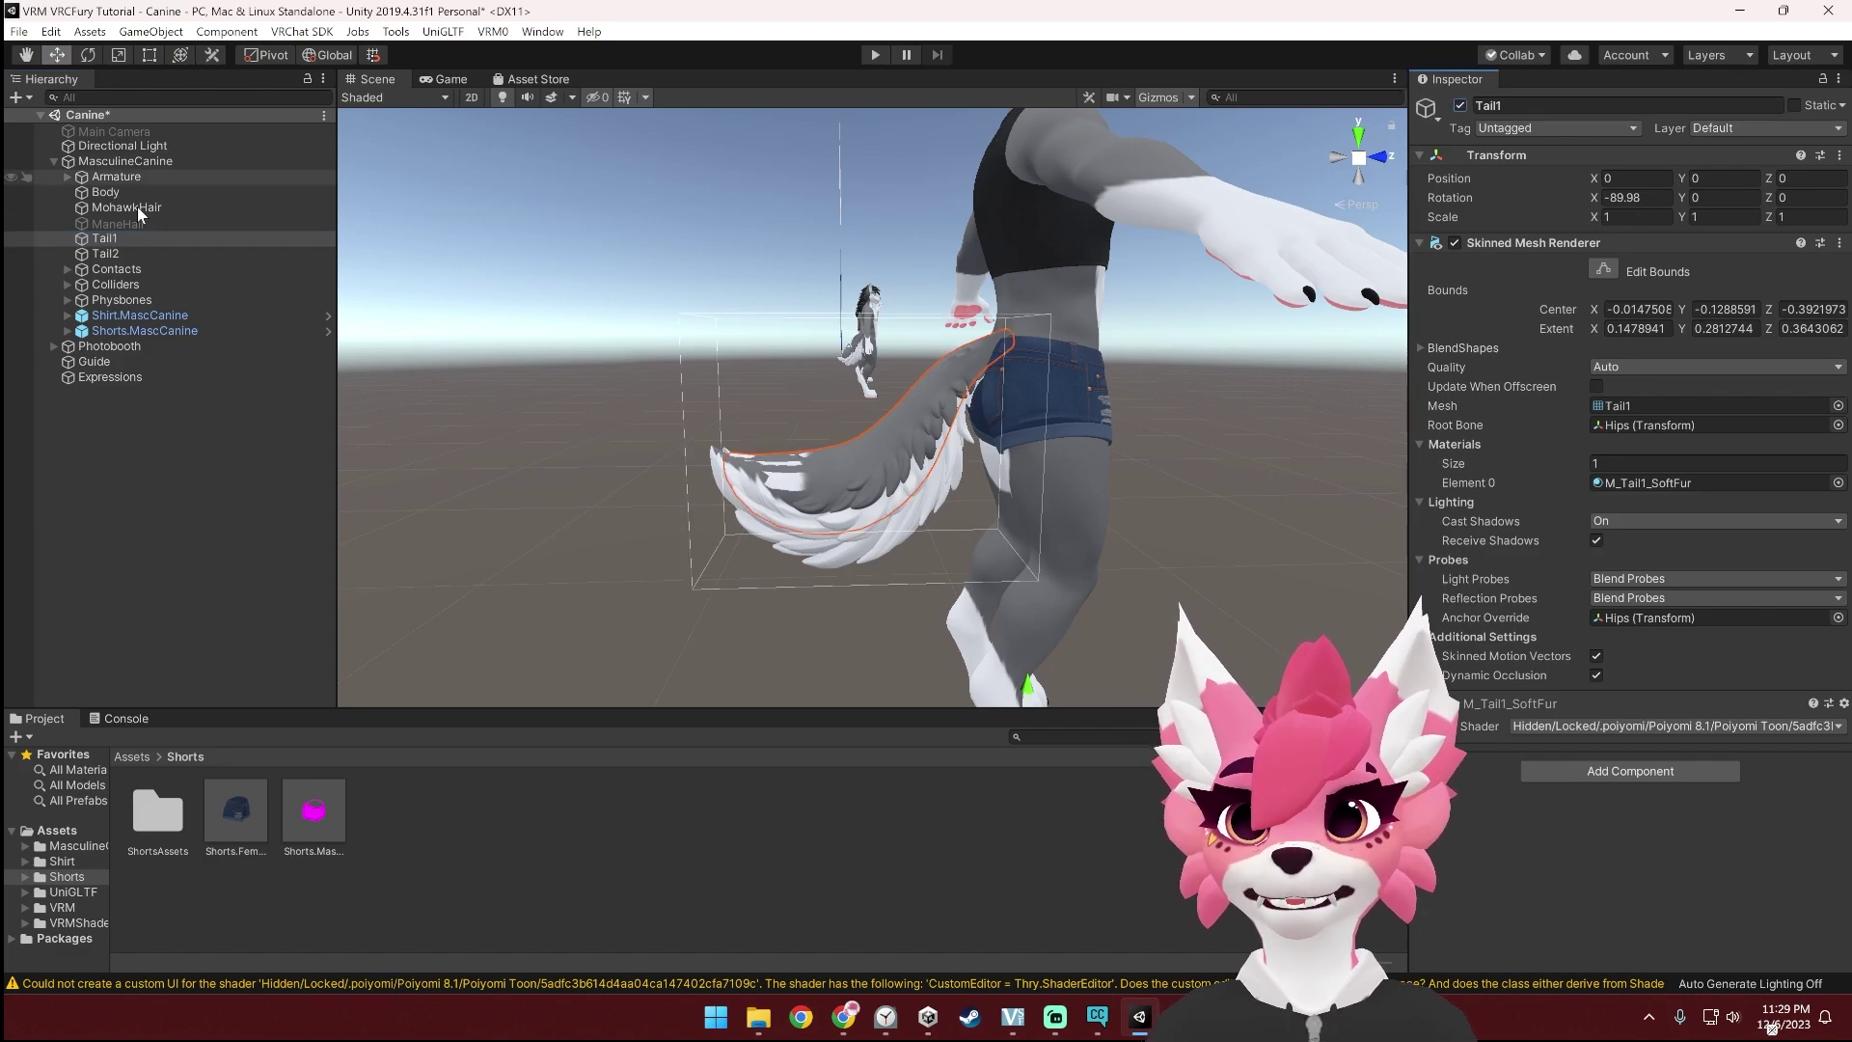
{"action": "left_click", "coordinate": [11, 254]}
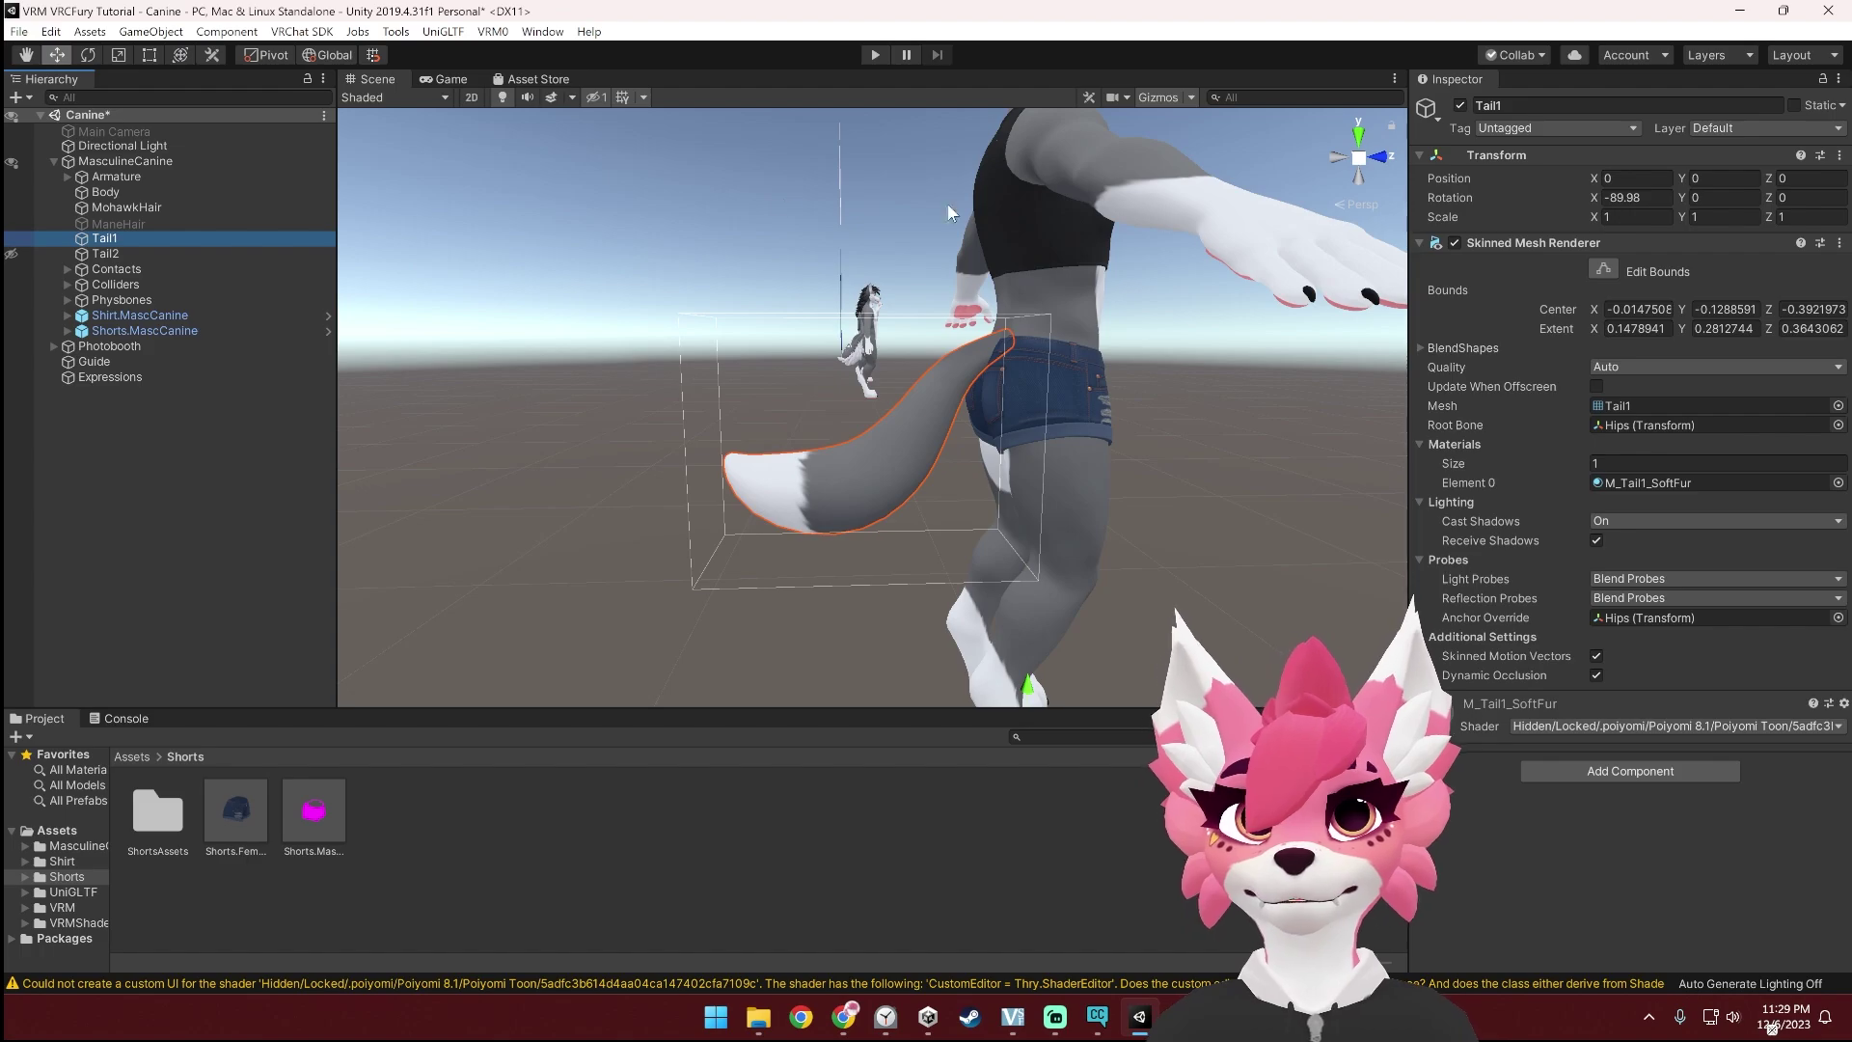
Step: Deactivate Tail1 again and restore the scene visibility of Tail2
{"action": "left_click", "coordinate": [1461, 107]}
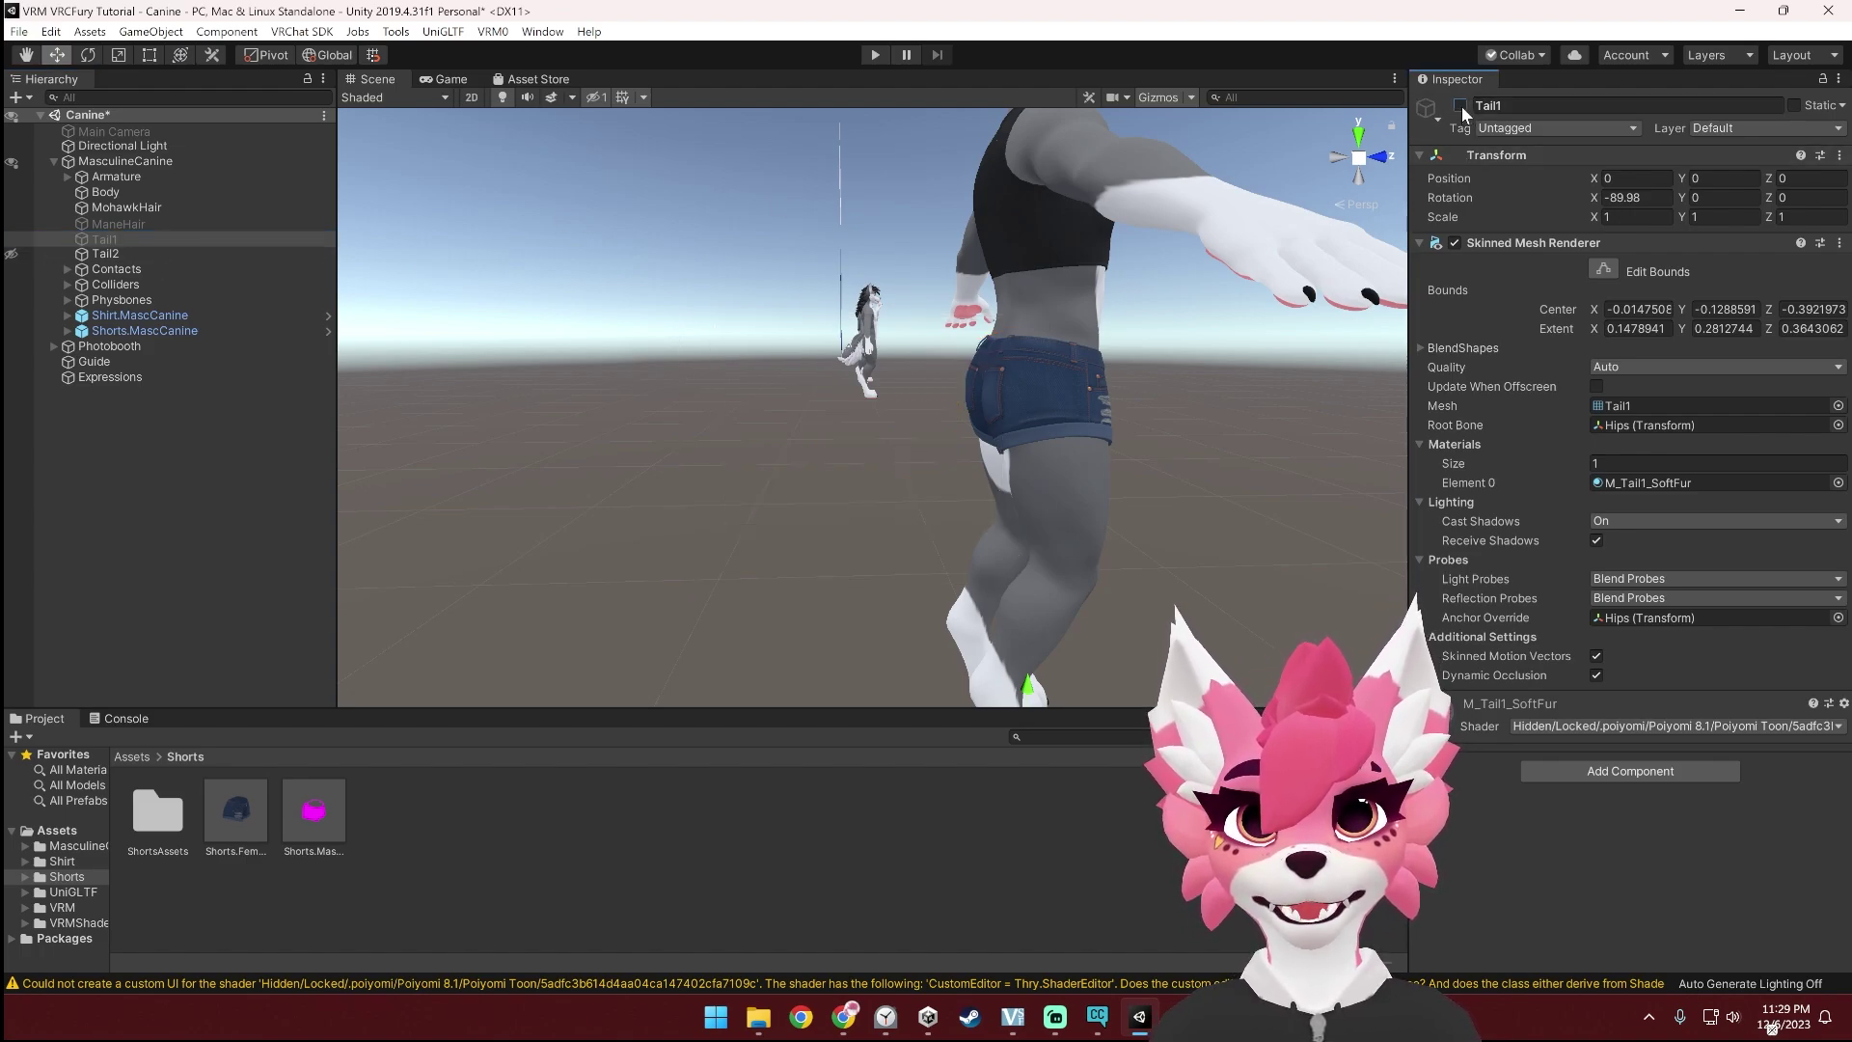
{"action": "left_click", "coordinate": [107, 254]}
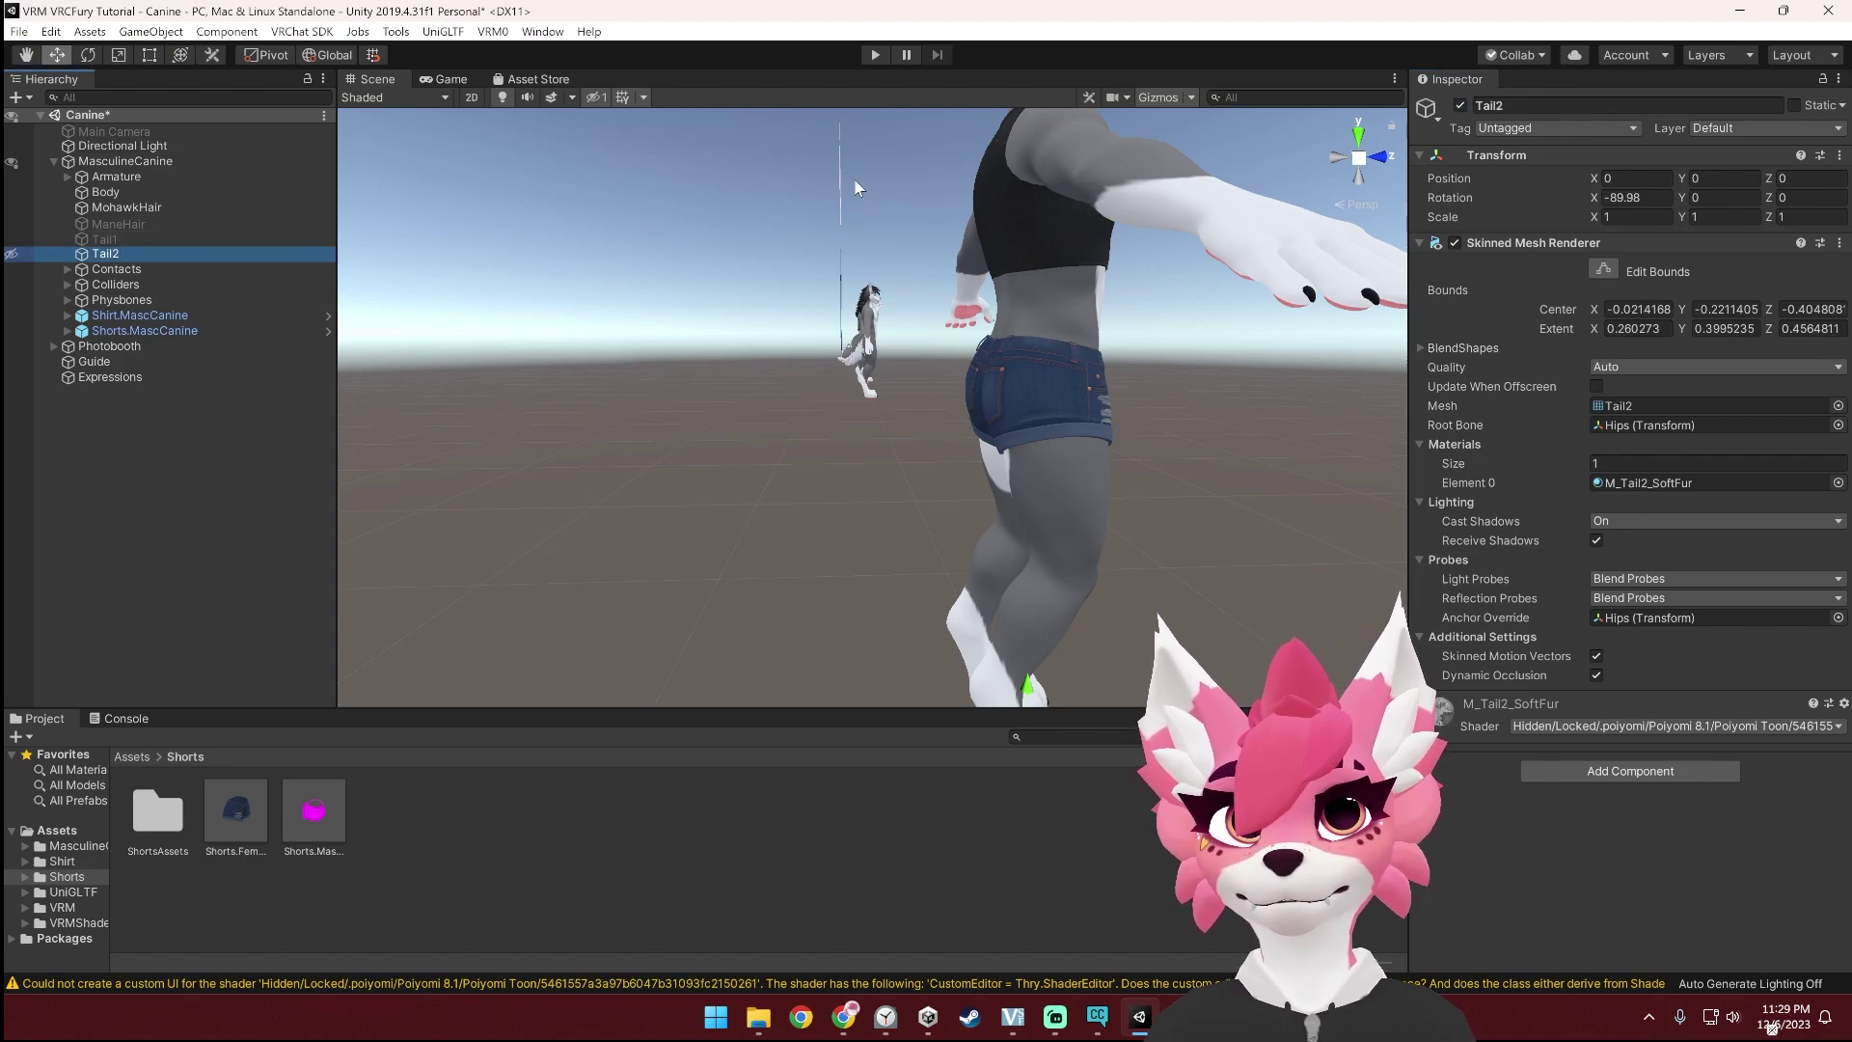
{"action": "left_click", "coordinate": [13, 254]}
Step: Activate the avatar's ManeHair object, keep it visible in the scene, and inspect the hair around the head
{"action": "middle_click_drag", "start_coordinate": [1024, 339], "coordinate": [1006, 368]}
{"action": "left_click_drag", "start_coordinate": [1005, 367], "coordinate": [1196, 389], "text": "alt"}
{"action": "left_click", "coordinate": [87, 222]}
{"action": "left_click", "coordinate": [13, 223]}
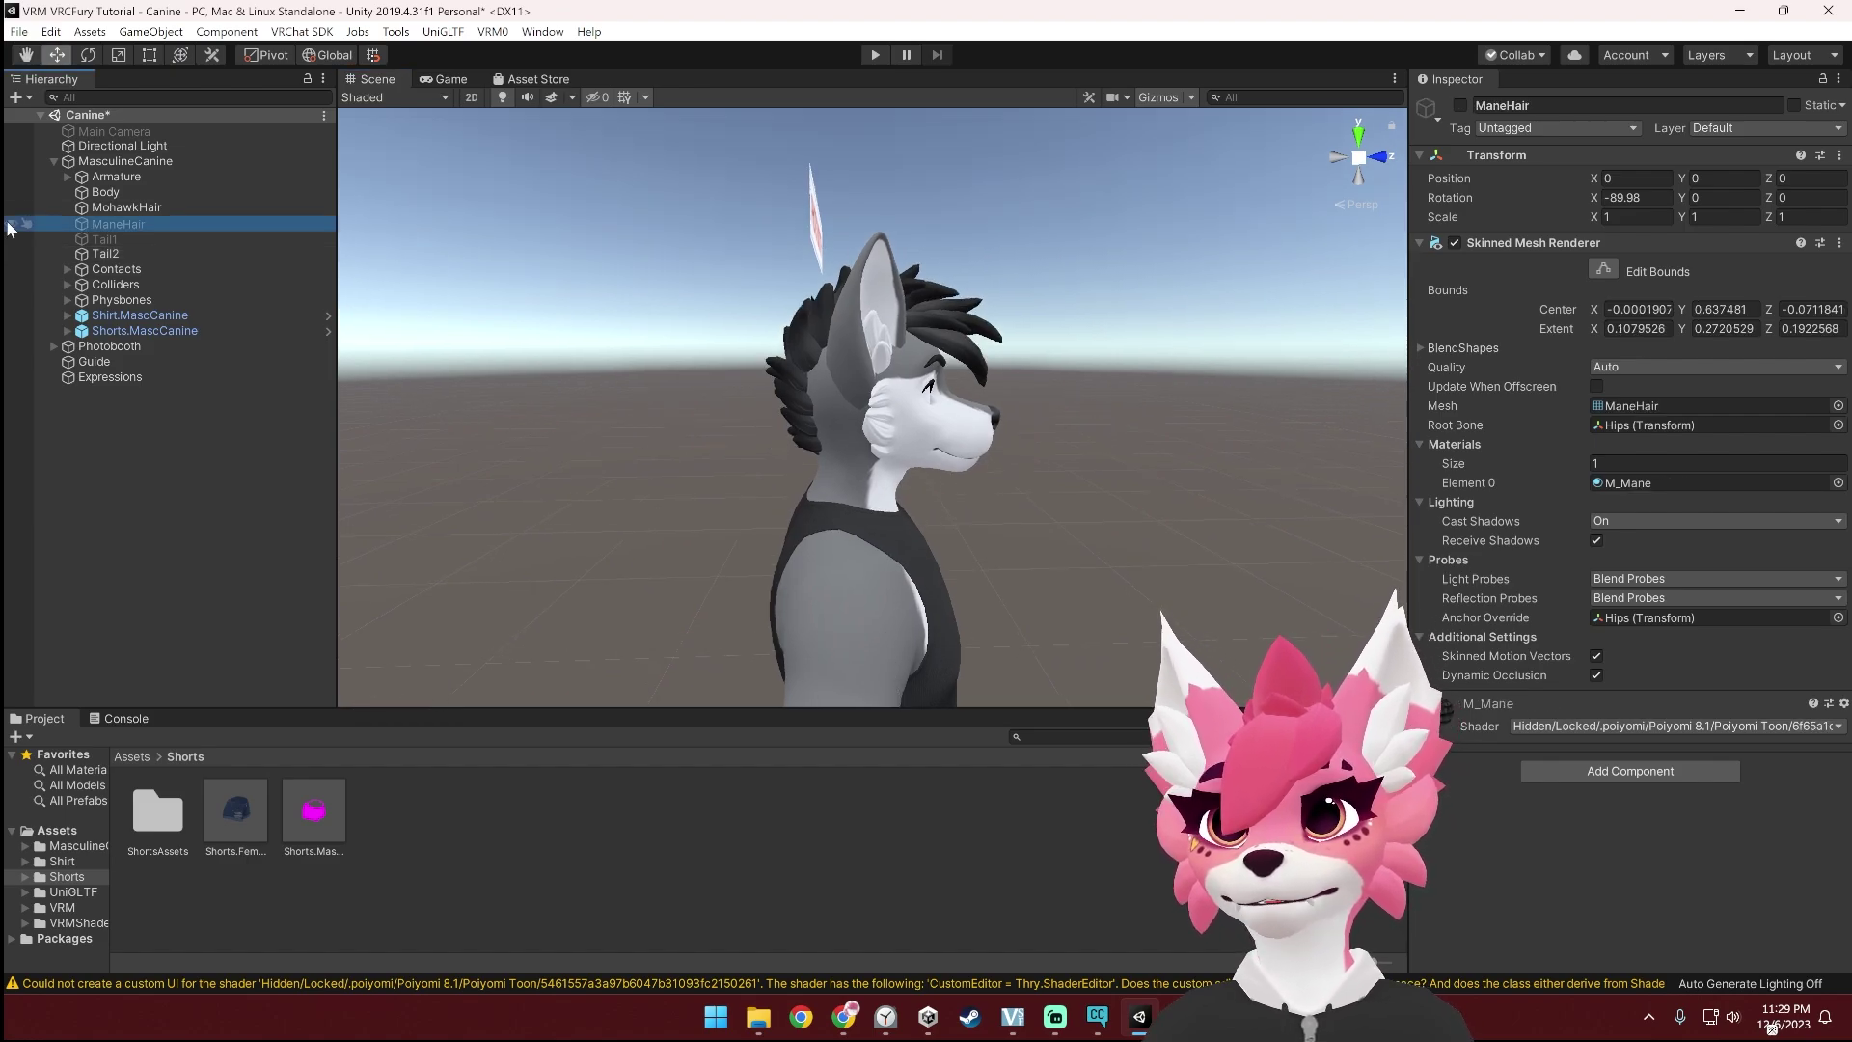
{"action": "left_click", "coordinate": [1463, 104]}
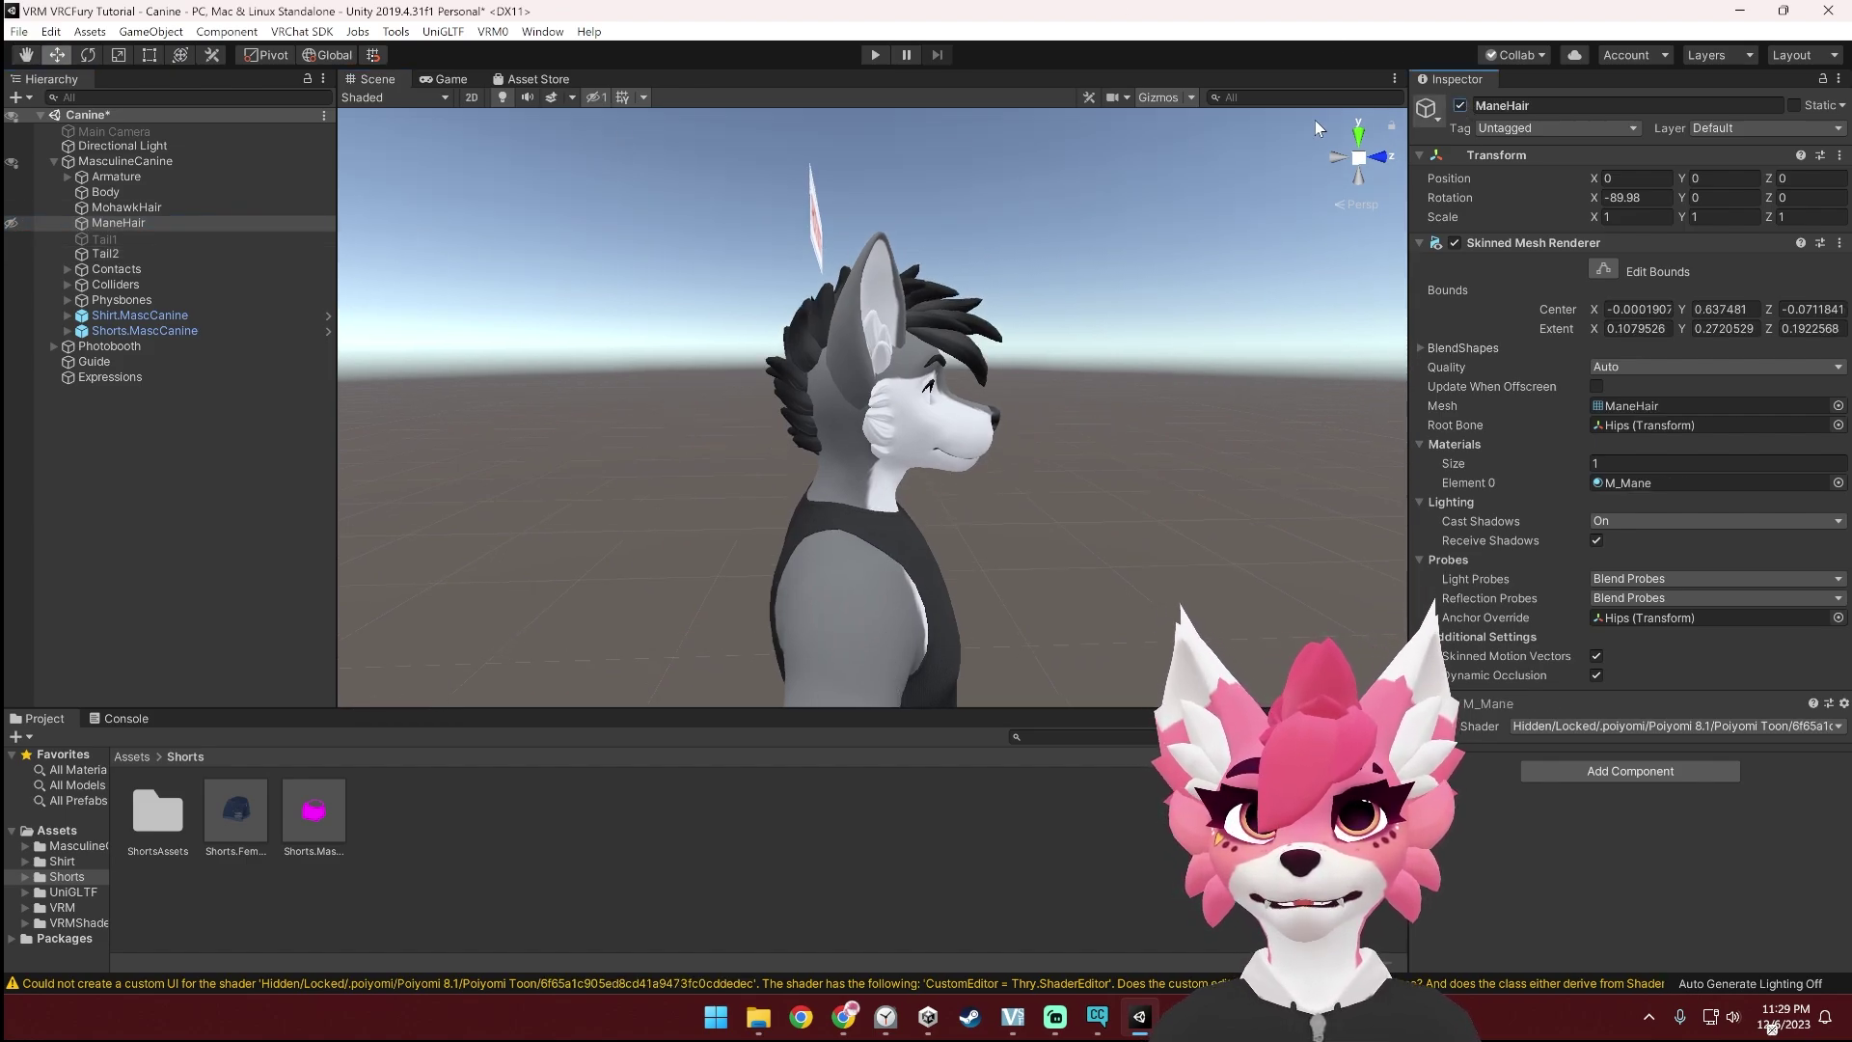
{"action": "left_click", "coordinate": [12, 223]}
{"action": "left_click_drag", "start_coordinate": [695, 371], "coordinate": [755, 359], "text": "alt"}
{"action": "left_click_drag", "start_coordinate": [931, 357], "coordinate": [1001, 345], "text": "alt"}
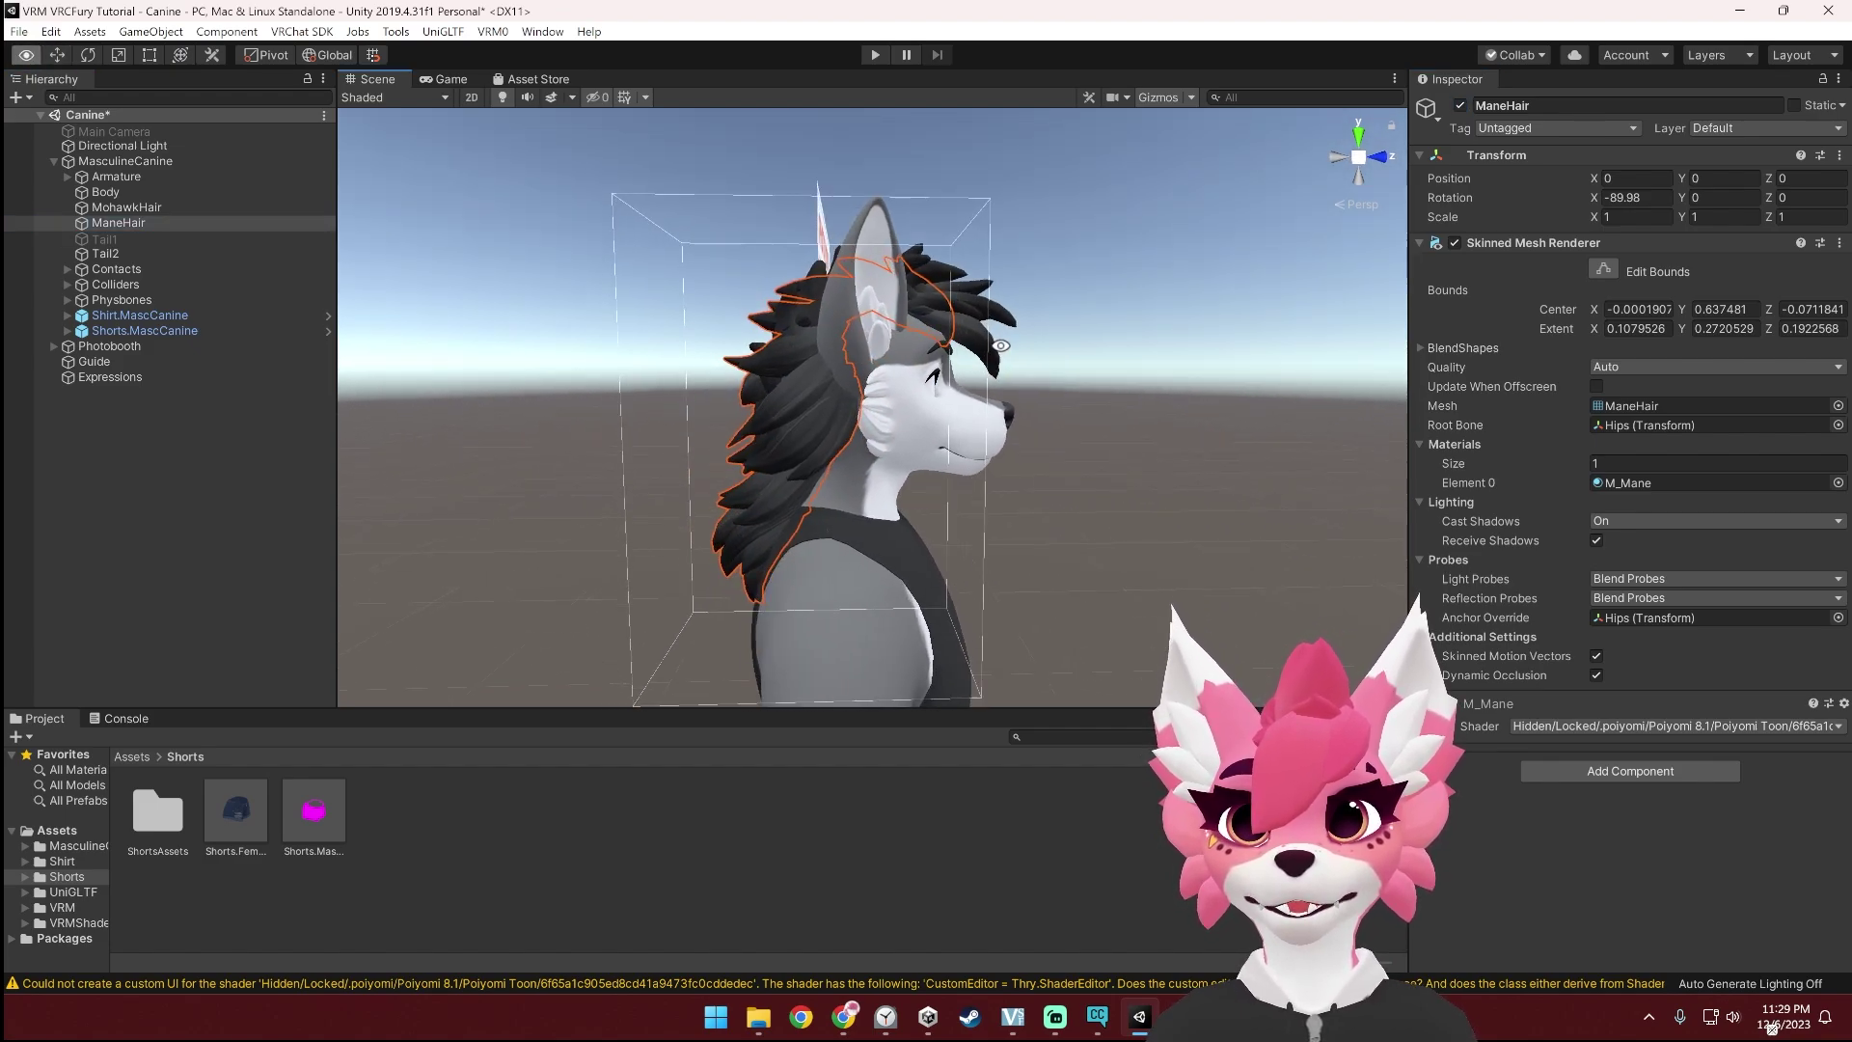